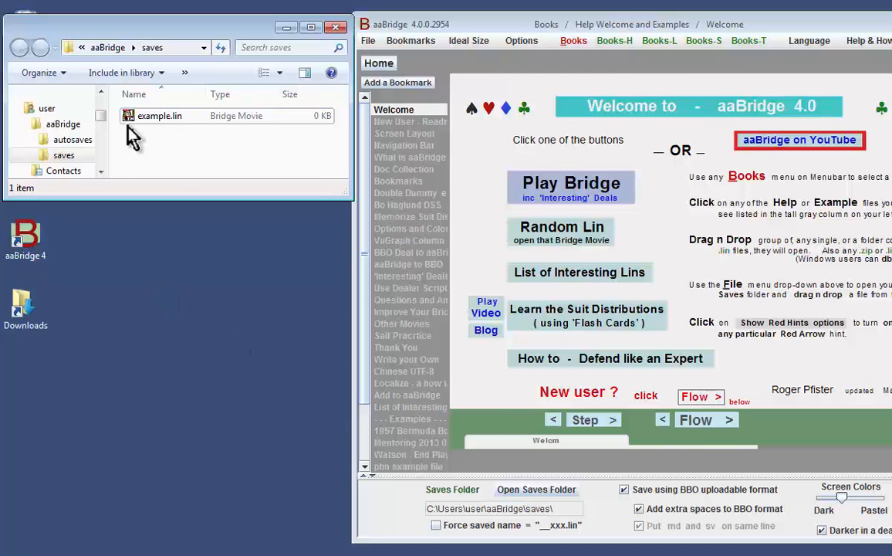
Open example.lin from the saves folder in Notepad++ and save an empty md| | tag in it.
{"action": "right_click", "coordinate": [151, 118]}
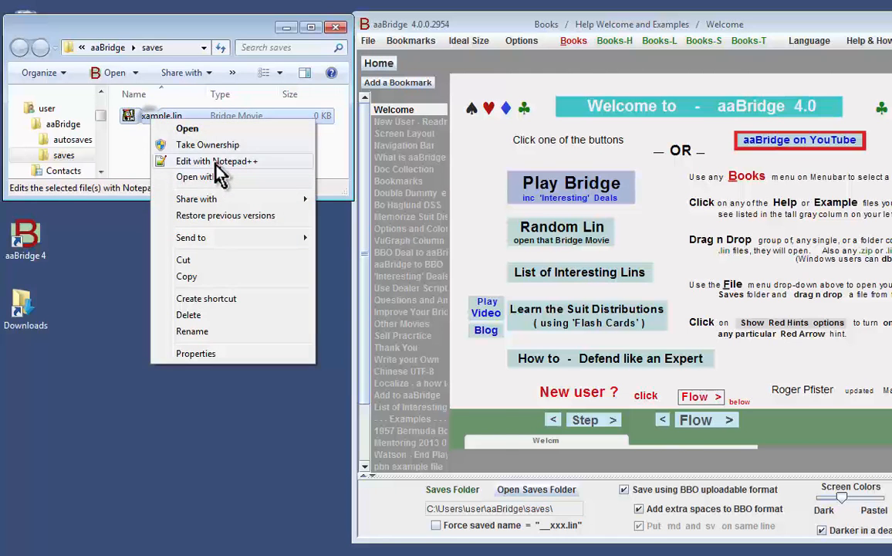
{"action": "left_click", "coordinate": [216, 162]}
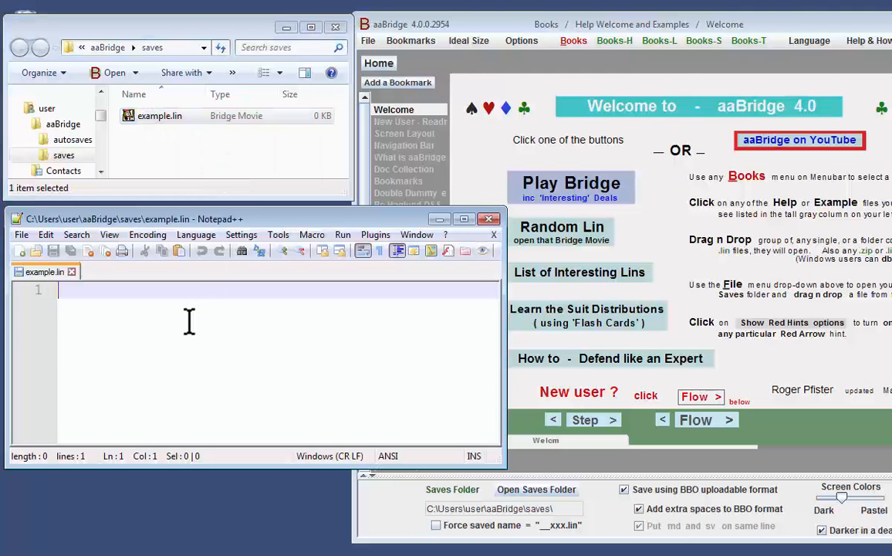
{"action": "type", "text": "md|"}
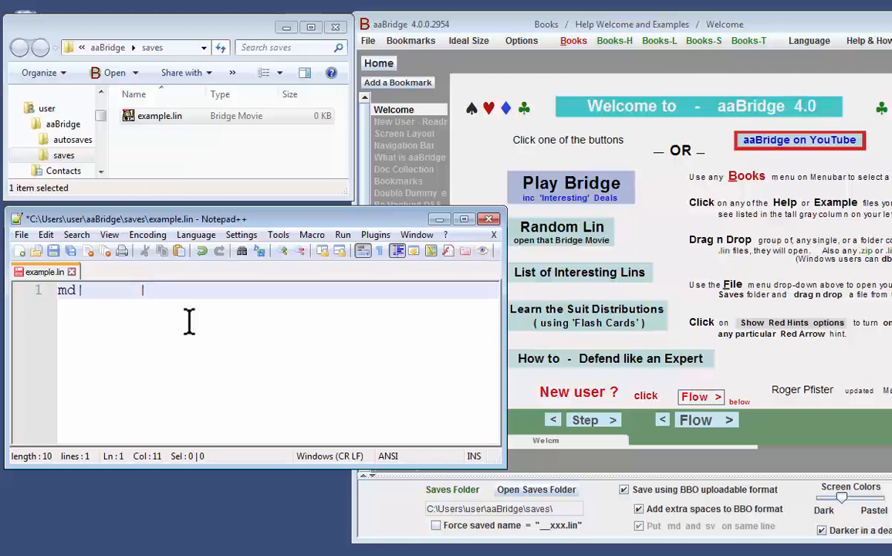
{"action": "key", "text": "ctrl+s"}
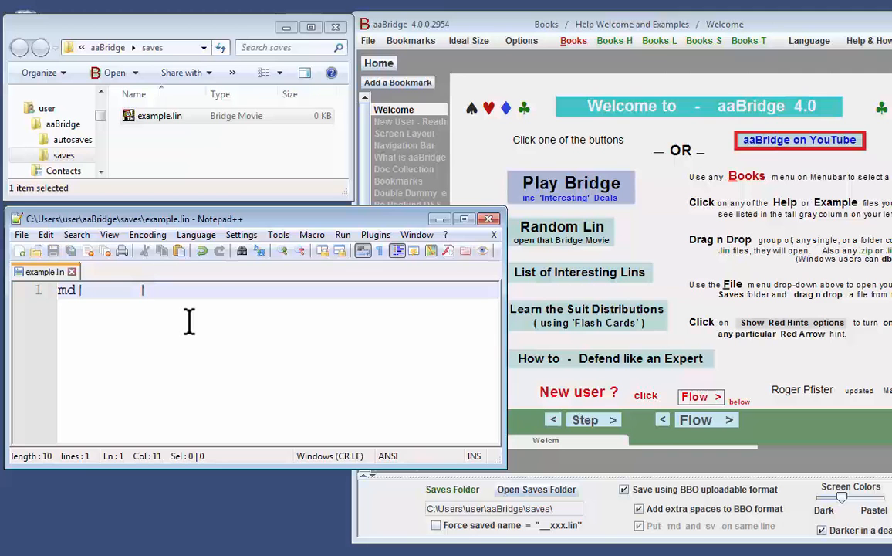
Load example.lin from the saves folder into aaBridge.
{"action": "left_click", "coordinate": [151, 122]}
{"action": "left_click_drag", "start_coordinate": [150, 121], "coordinate": [666, 210]}
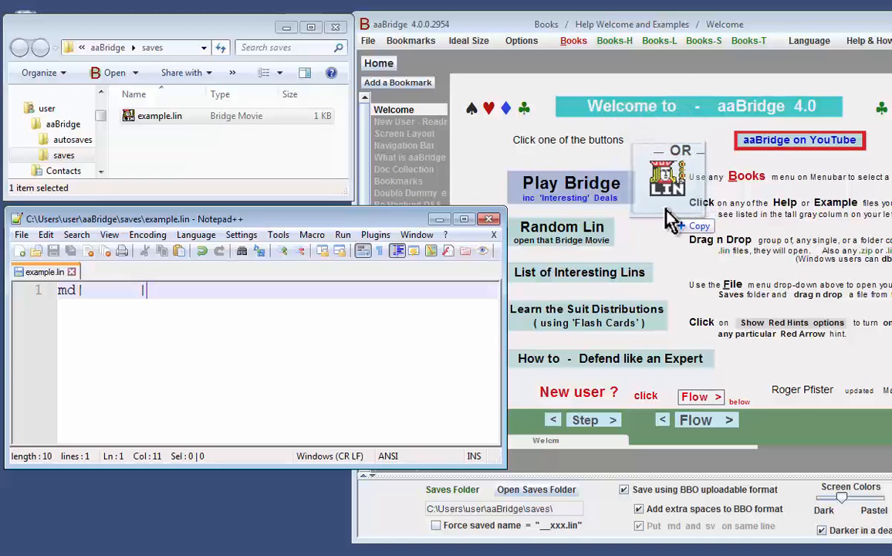
{"action": "left_click_drag", "start_coordinate": [666, 209], "coordinate": [666, 210]}
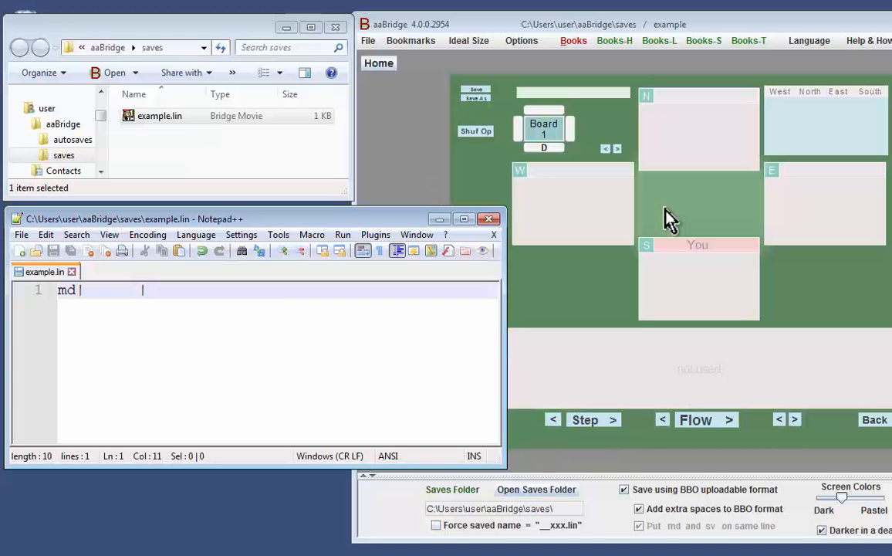
Enter the South cards akq 87 T inside the md tag of example.lin and save the file.
{"action": "left_click", "coordinate": [89, 291]}
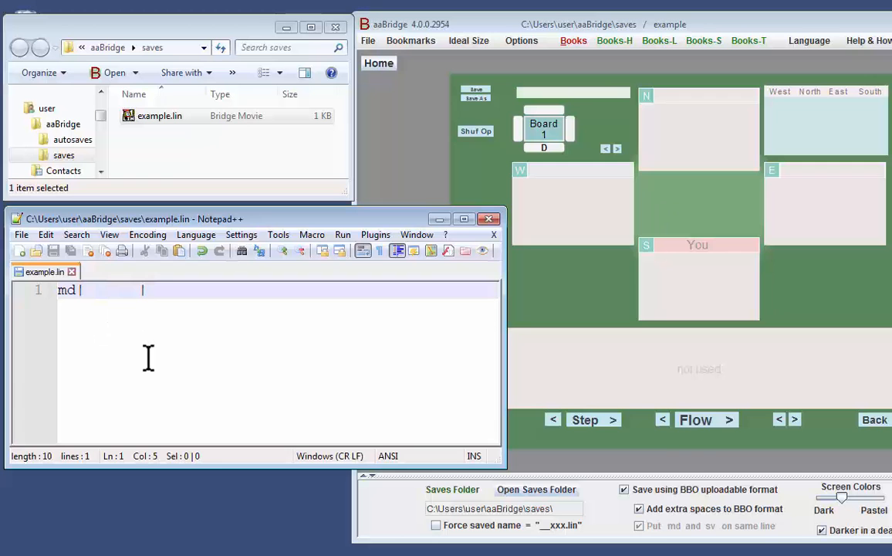
{"action": "type", "text": "akq"}
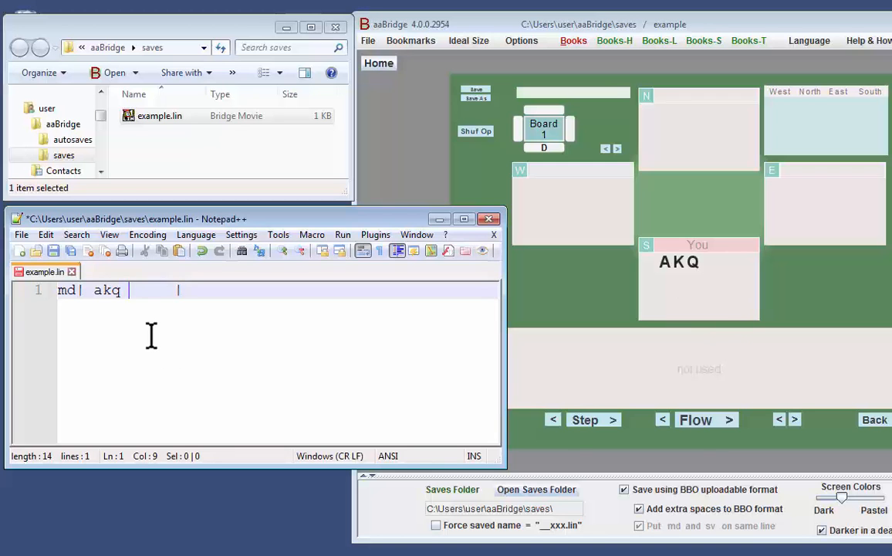
{"action": "type", "text": "87T"}
{"action": "key", "text": "ctrl+s"}
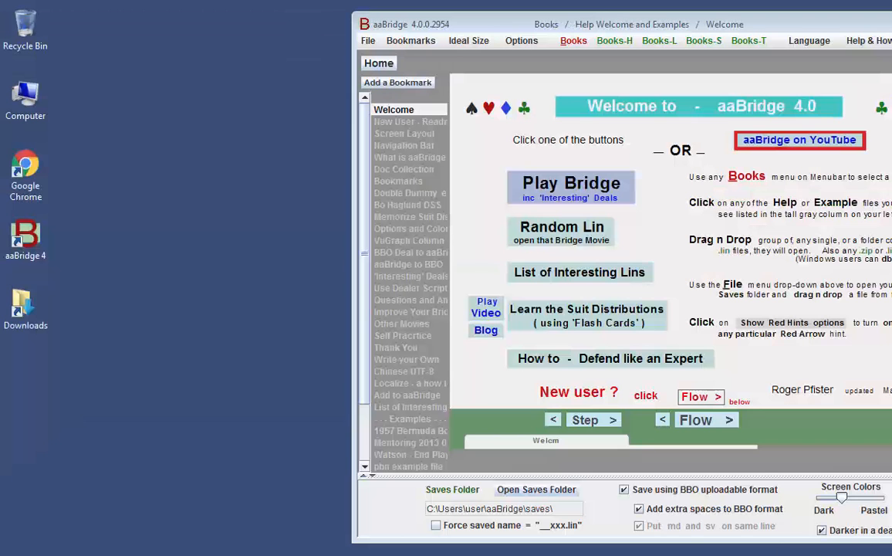
Create a new text file named some_deals.lin in the aaBridge saves folder.
{"action": "left_click", "coordinate": [547, 492]}
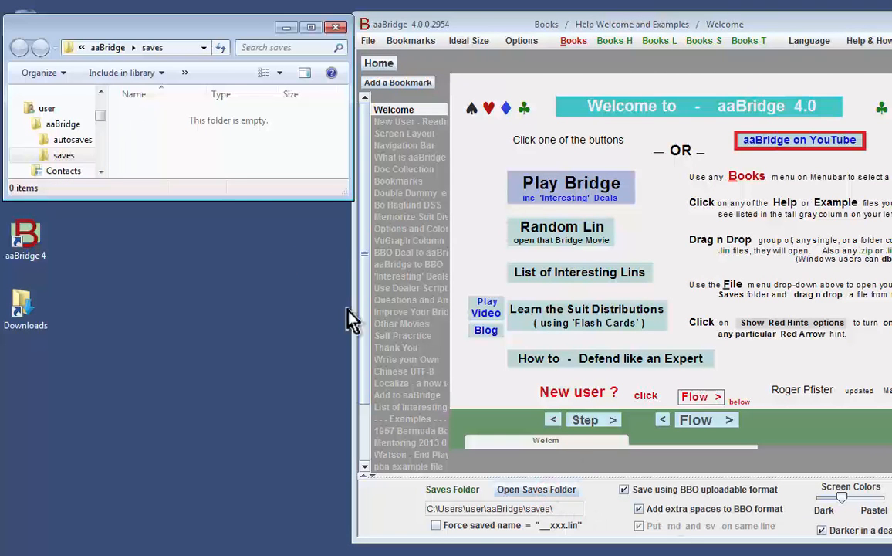
{"action": "right_click", "coordinate": [145, 138]}
{"action": "left_click", "coordinate": [194, 298]}
{"action": "left_click", "coordinate": [349, 388]}
{"action": "type", "text": "some"}
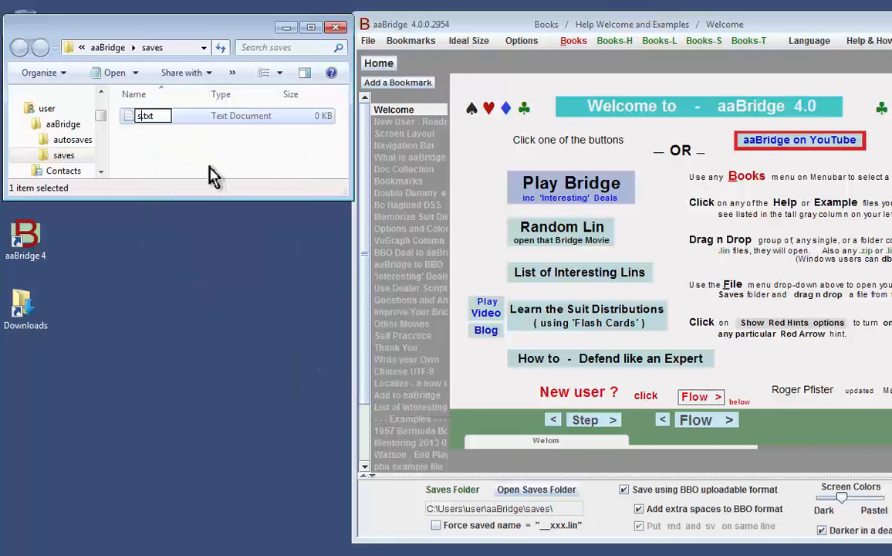
{"action": "type", "text": "_deals.lin"}
{"action": "key", "text": "Delete"}
{"action": "key", "text": "Delete"}
{"action": "key", "text": "Delete"}
{"action": "key", "text": "Delete"}
{"action": "key", "text": "Return"}
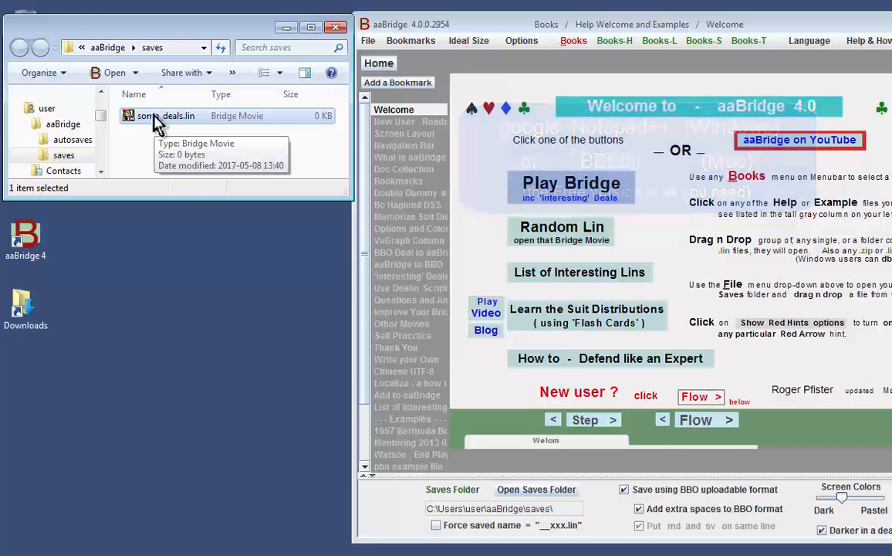
Open some_deals.lin in Notepad++ and bring up the old_hand.png picture of the deal.
{"action": "right_click", "coordinate": [173, 117]}
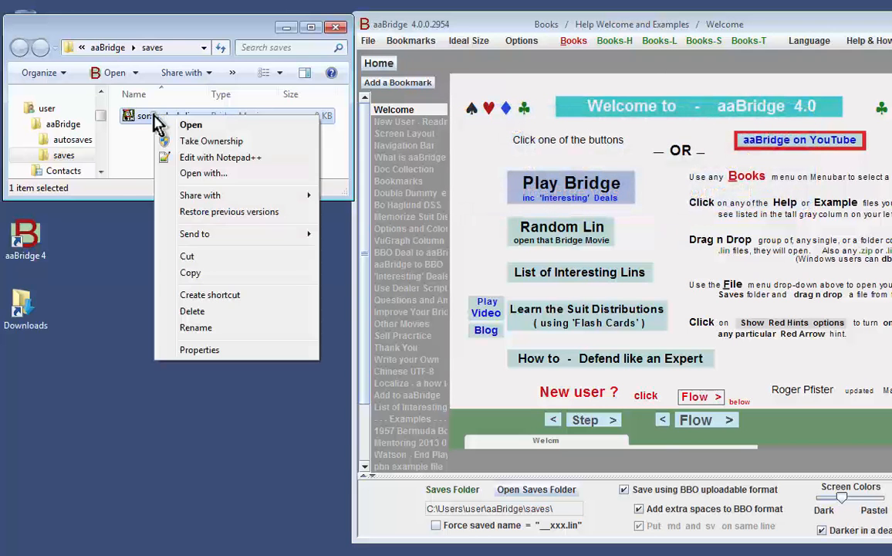
{"action": "left_click", "coordinate": [203, 161]}
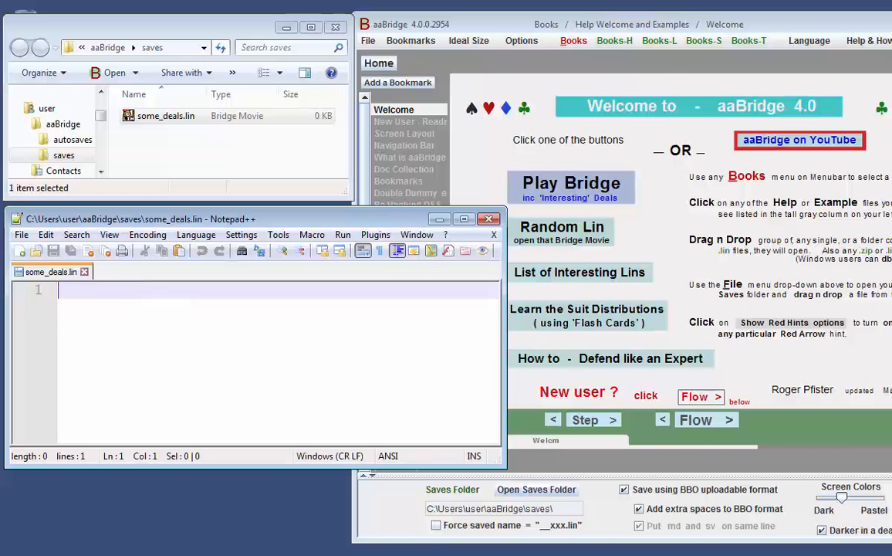
{"action": "left_click", "coordinate": [386, 554]}
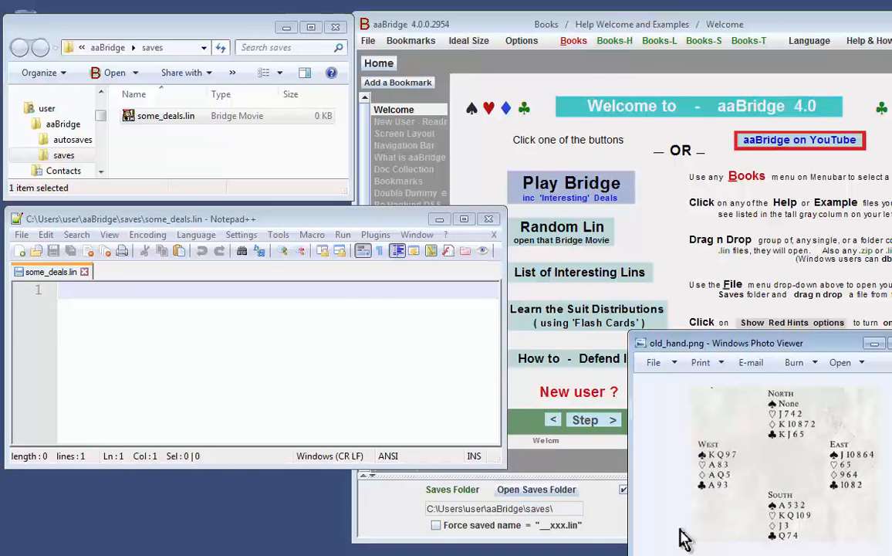
Save an empty md| | tag in some_deals.lin and load the file into aaBridge.
{"action": "left_click", "coordinate": [114, 288]}
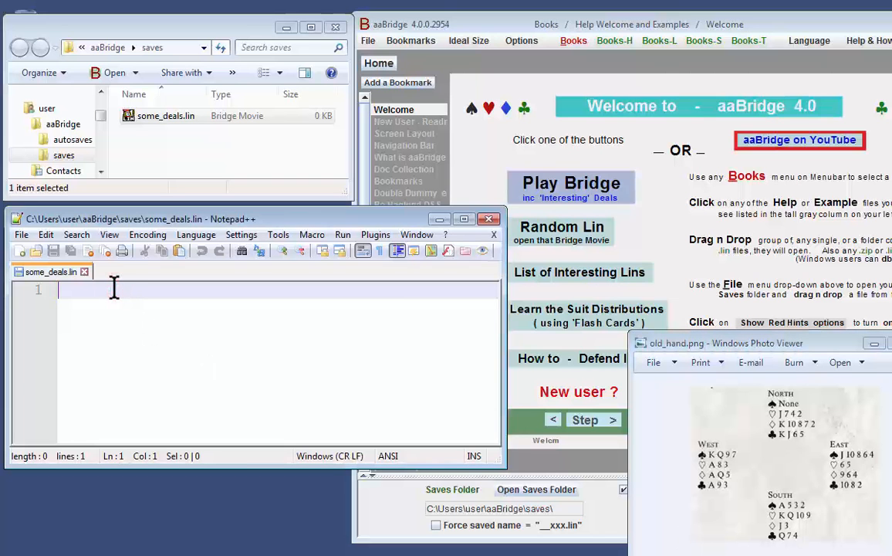
{"action": "type", "text": "md|"}
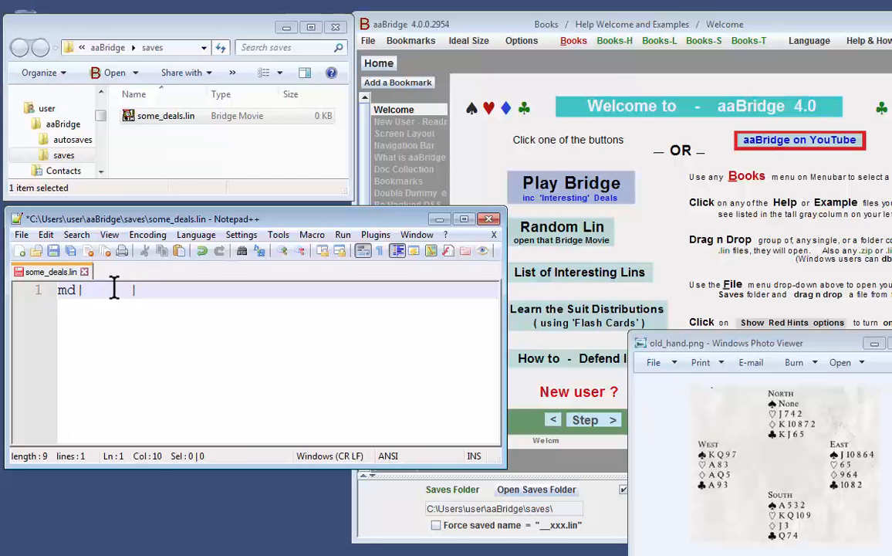
{"action": "key", "text": "ctrl+s"}
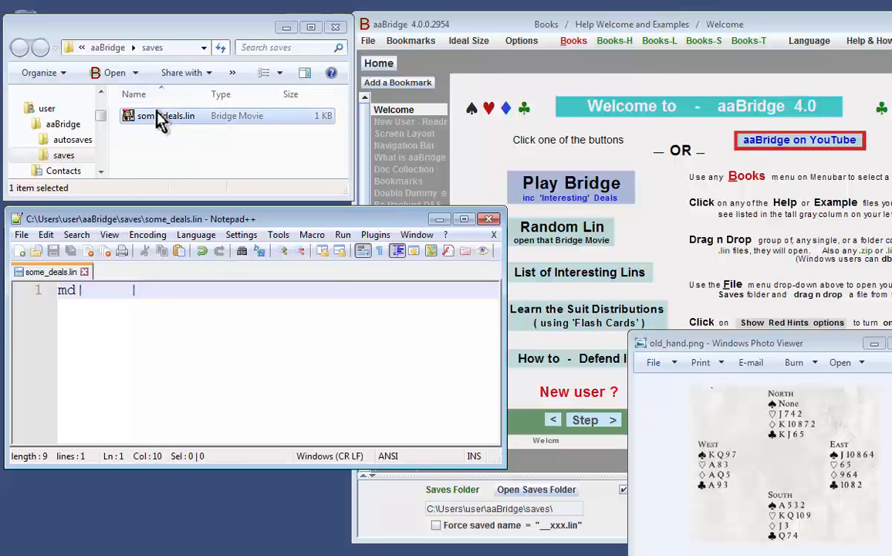
{"action": "left_click_drag", "start_coordinate": [156, 123], "coordinate": [669, 207]}
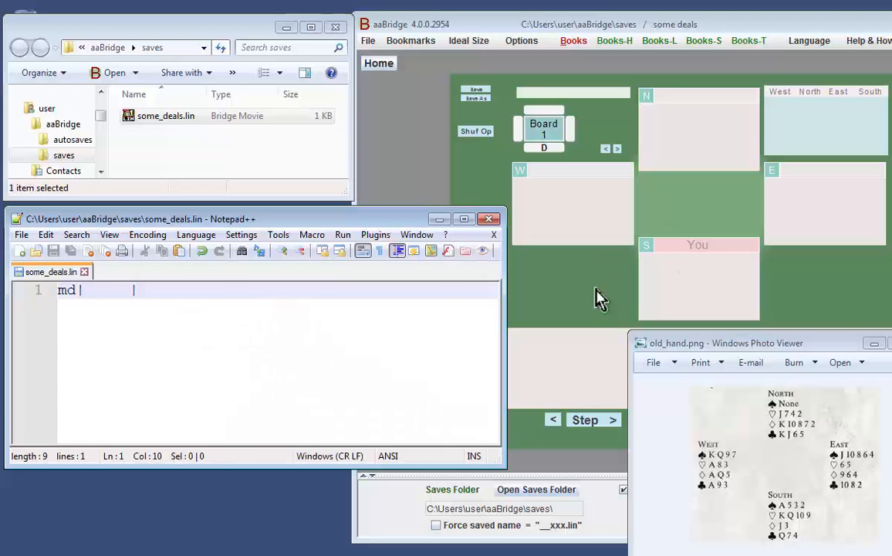
Enter South's hand as "a532 kqt9 j3 q74," inside the md tag of some_deals.lin and save the file.
{"action": "left_click", "coordinate": [84, 290]}
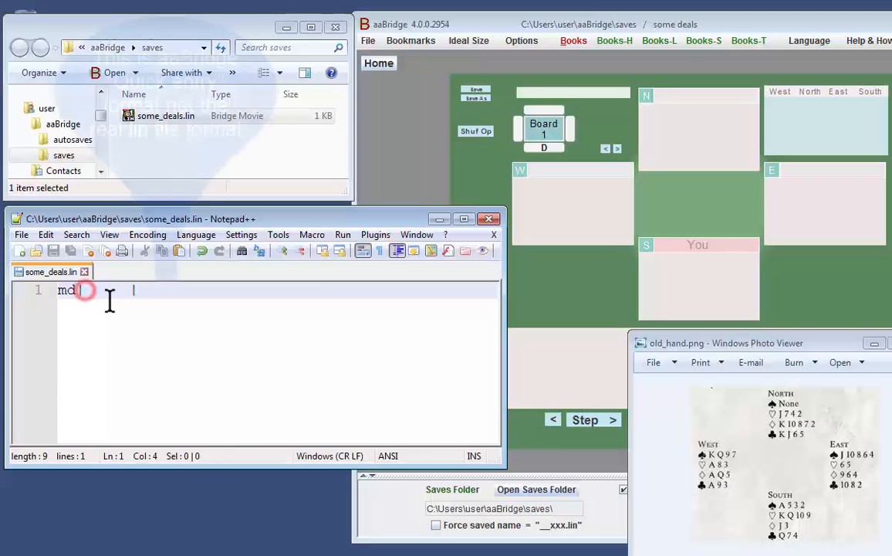
{"action": "type", "text": "a532 "}
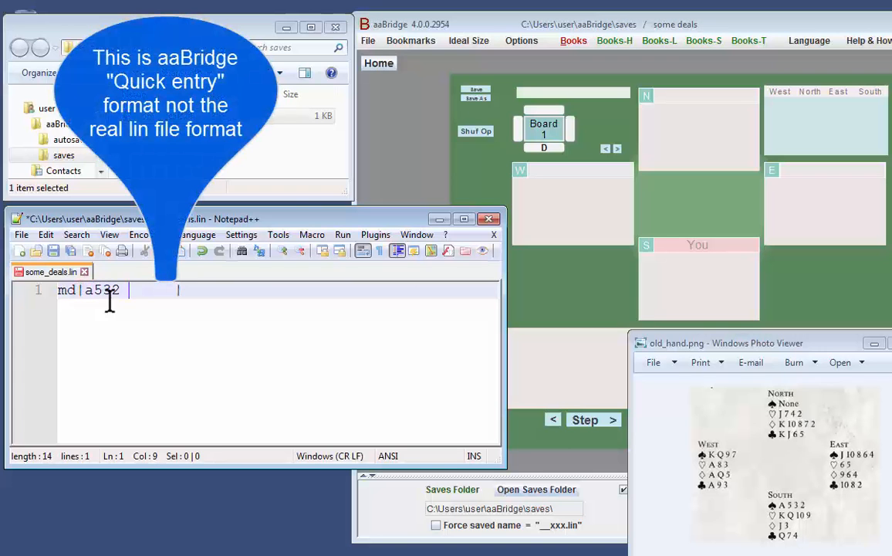
{"action": "type", "text": "kq"}
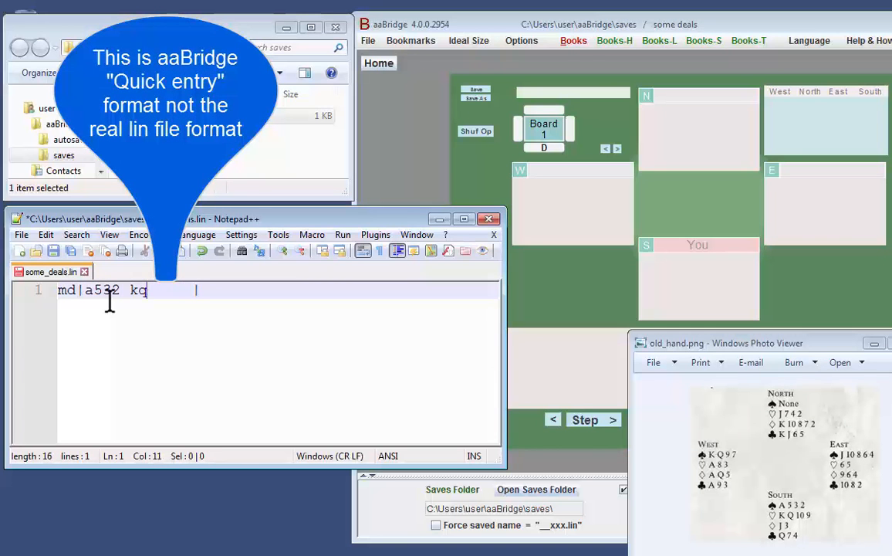
{"action": "type", "text": "t9 j3 "}
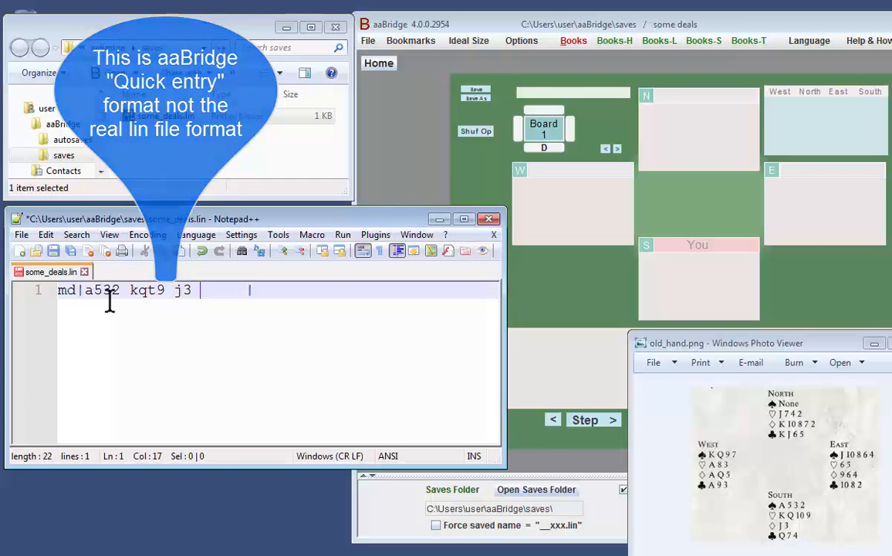
{"action": "type", "text": "q7"}
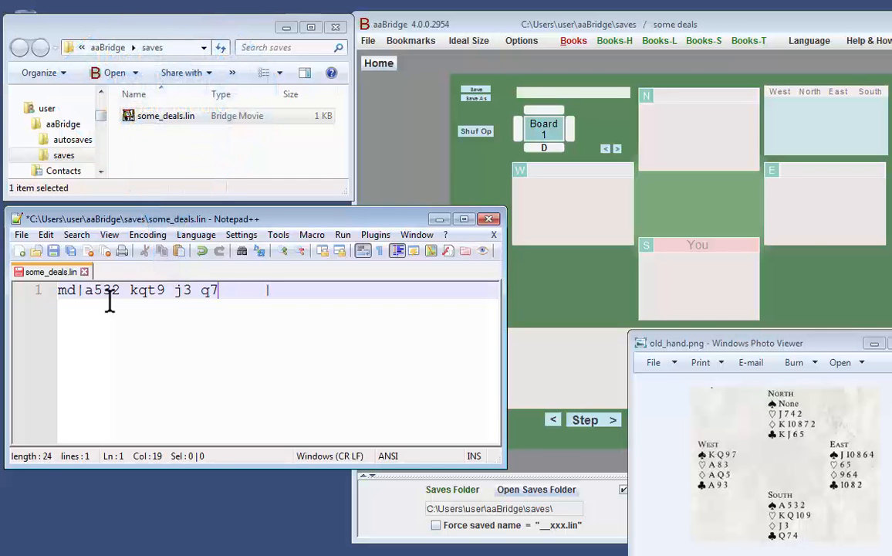
{"action": "type", "text": "4,"}
{"action": "key", "text": "ctrl+s"}
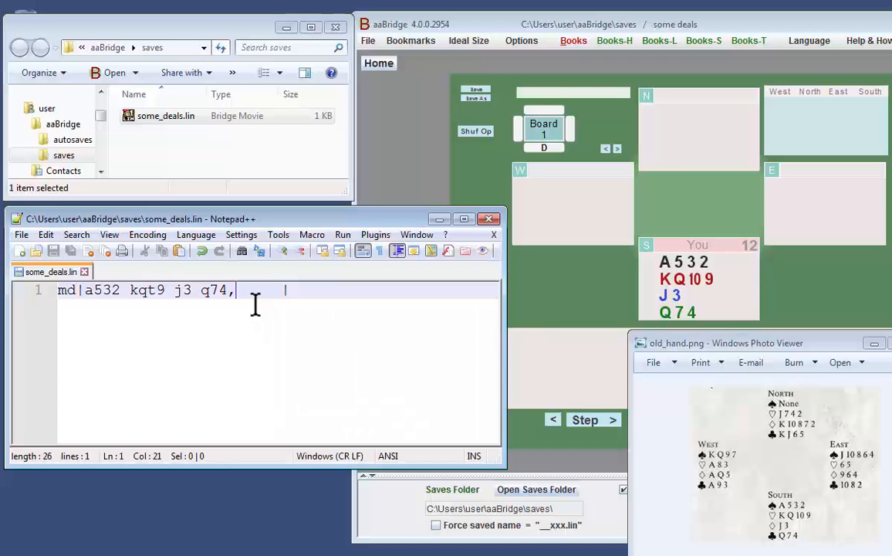
Add West's hand "kq97 a83 aq5 a93," after South's hand in the md tag and save the file.
{"action": "type", "text": "k"}
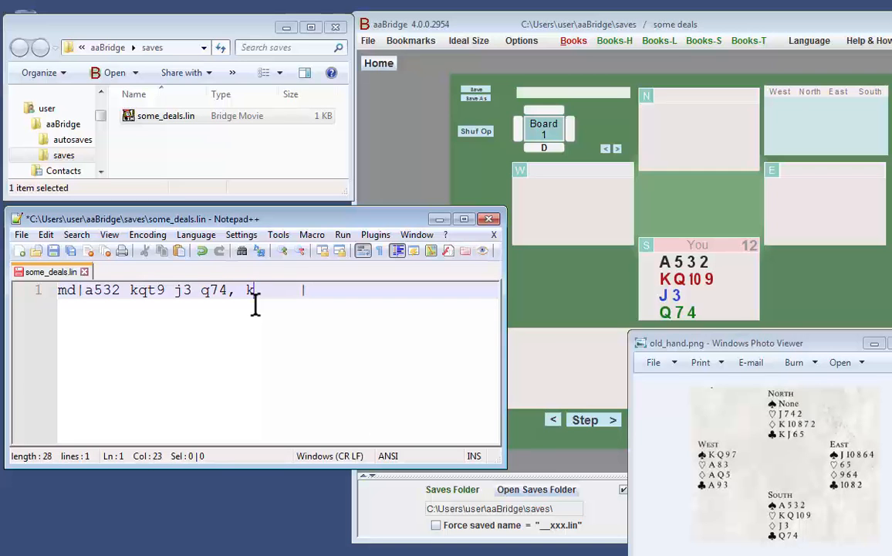
{"action": "type", "text": "q97 a83 aq5 a93,"}
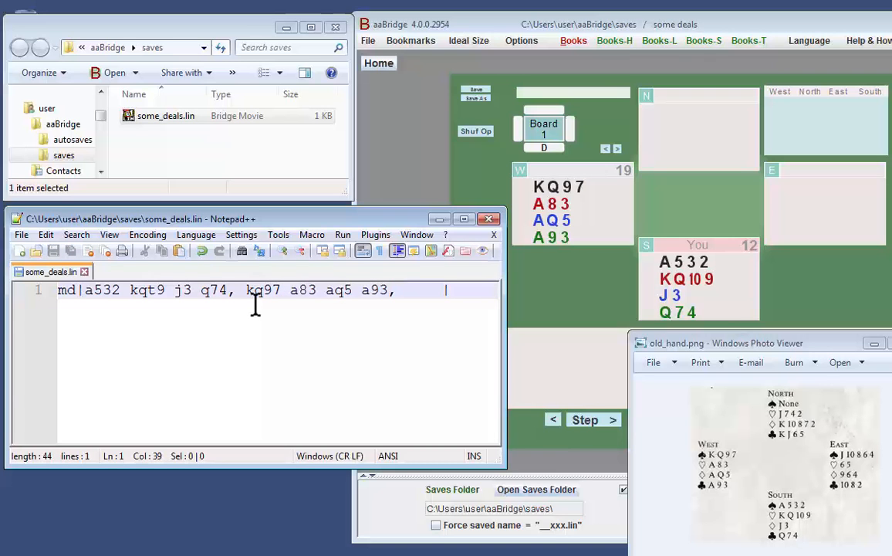
{"action": "type", "text": " - "}
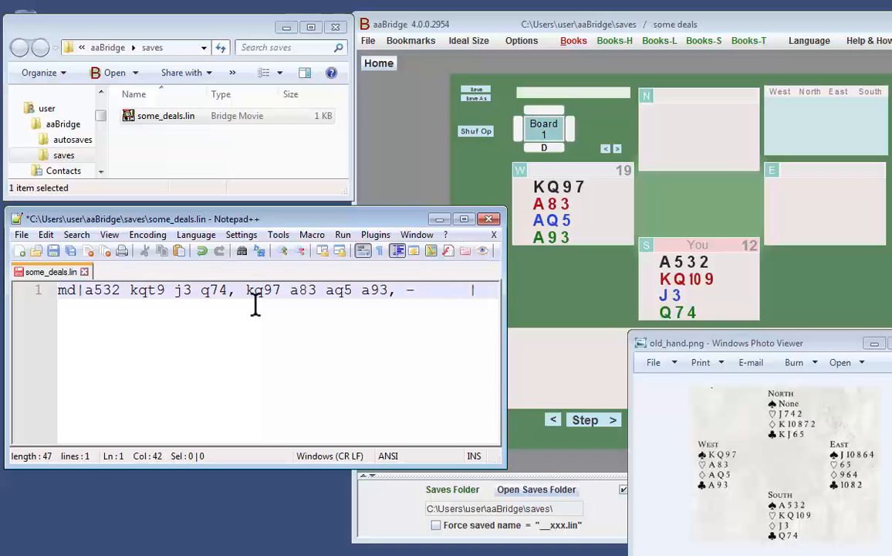
{"action": "type", "text": "j742"}
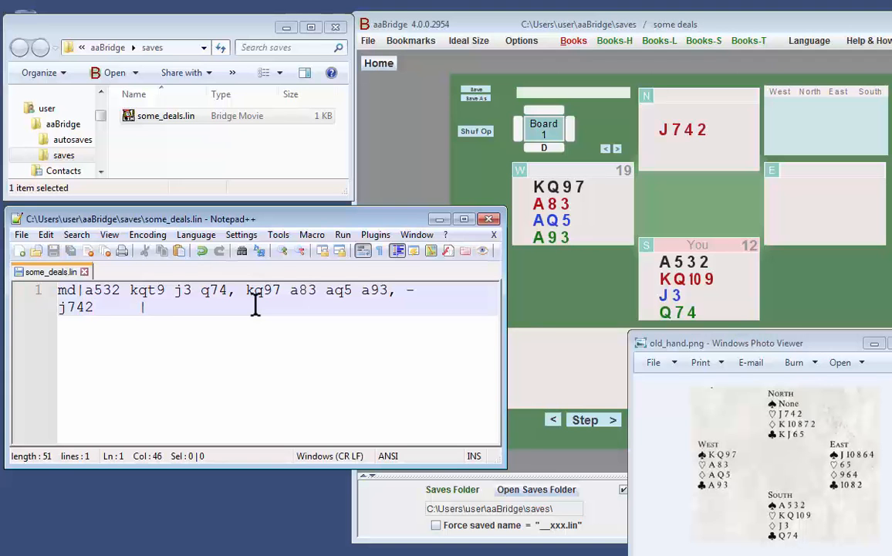
{"action": "type", "text": " kt8729"}
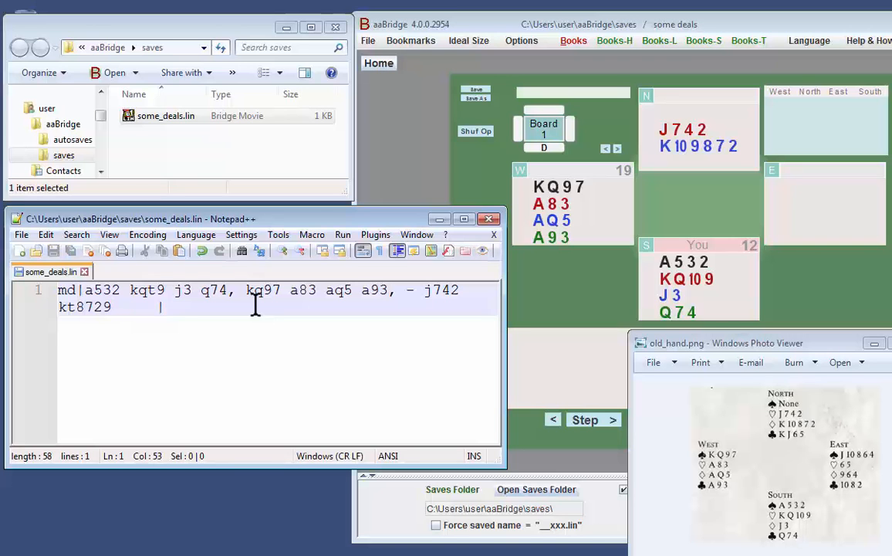
Add North's hand "- j742 kt8729 kj65," after West's hand in the md tag, with a dash for the void, and save.
{"action": "type", "text": "k"}
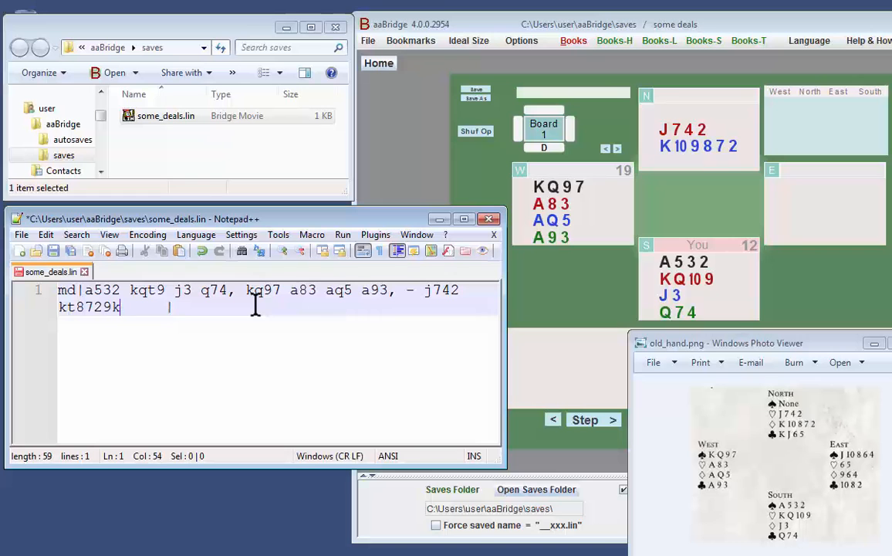
{"action": "type", "text": "j65"}
{"action": "left_click", "coordinate": [113, 307]}
{"action": "left_click", "coordinate": [155, 308]}
{"action": "type", "text": ","}
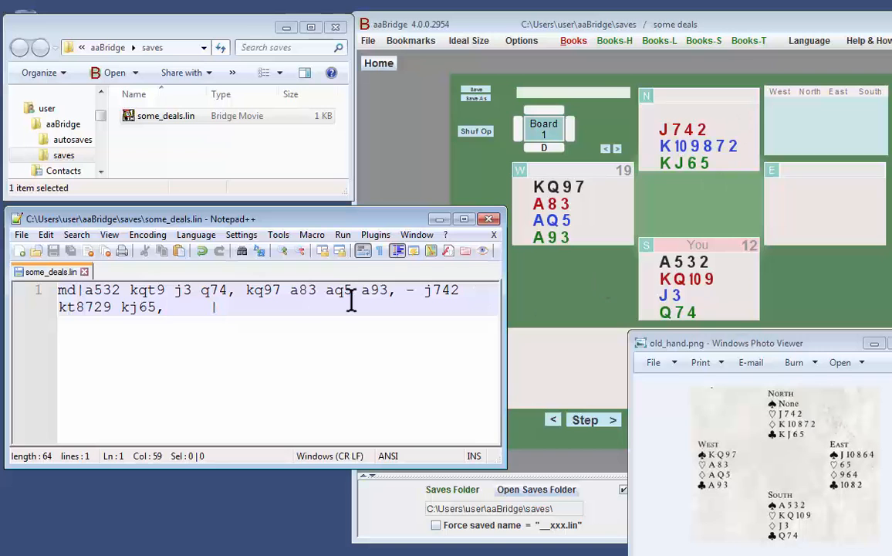
Correct North's diamonds to kt872 in some_deals.lin and minimize the old_hand.png picture.
{"action": "left_click", "coordinate": [115, 307]}
{"action": "key", "text": "BackSpace"}
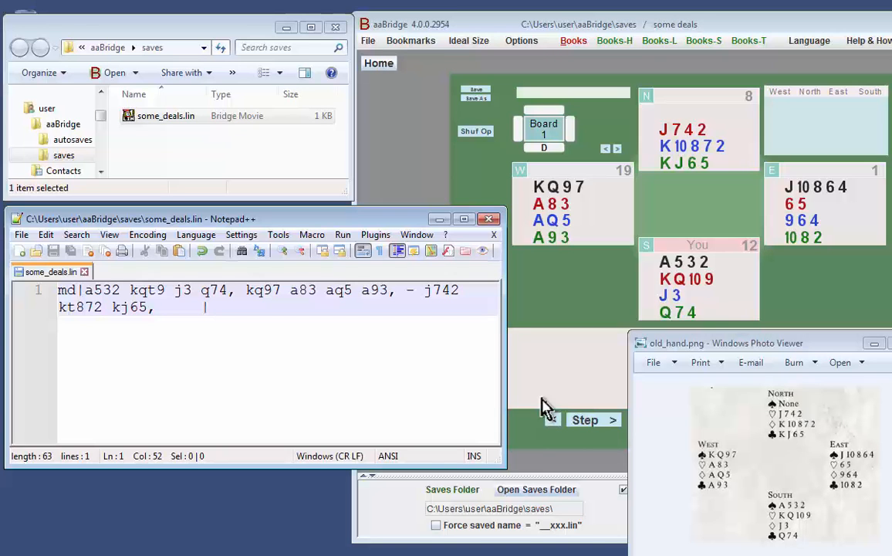
{"action": "left_click", "coordinate": [884, 346]}
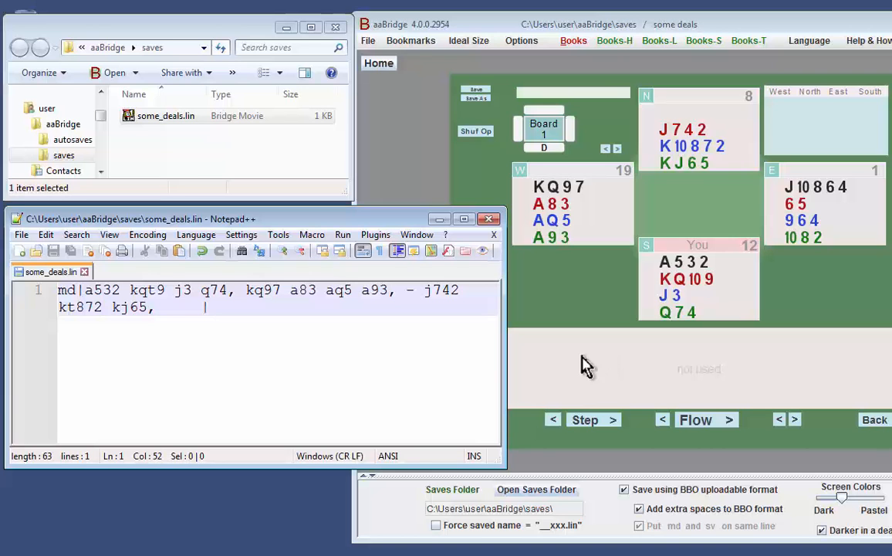
Try to save the displayed deal from aaBridge as a .lin file in the saves folder.
{"action": "left_click", "coordinate": [481, 92]}
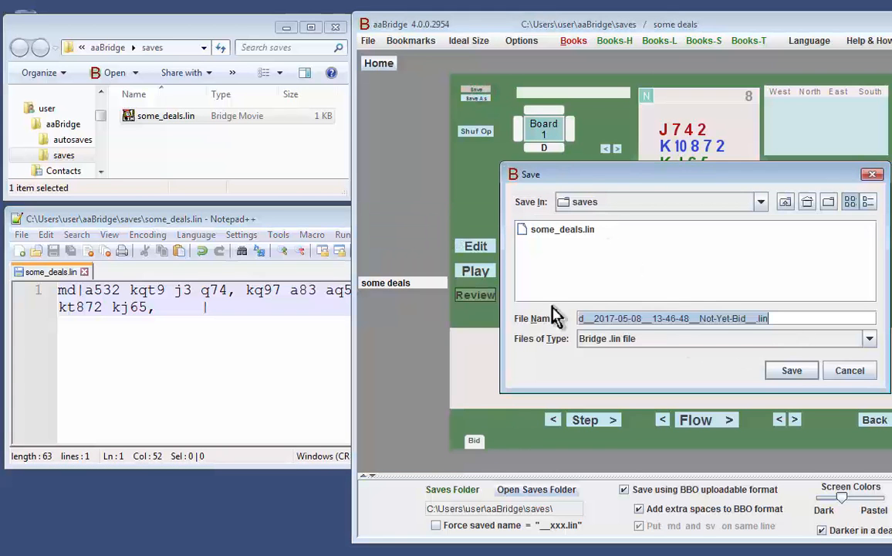
{"action": "left_click", "coordinate": [850, 371]}
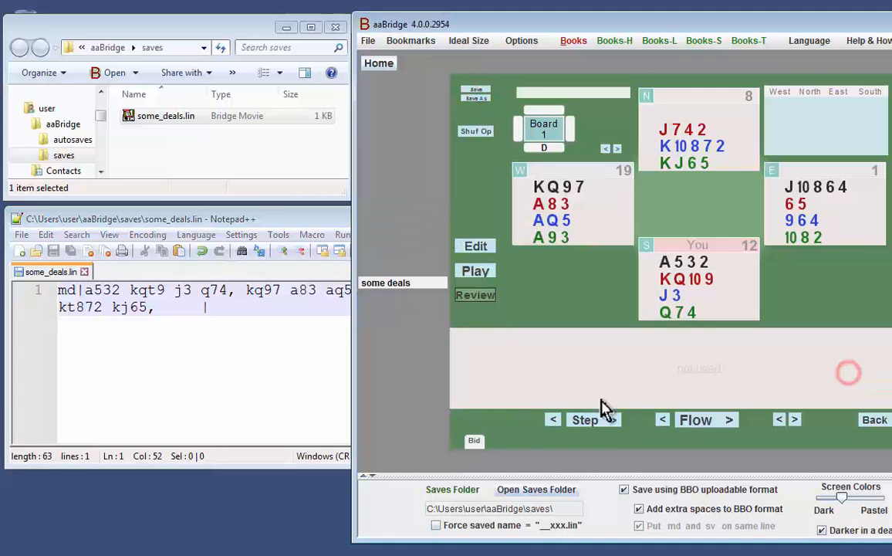
Force the saved file name to __xxx.lin, save the deal and open that file in Notepad++.
{"action": "left_click", "coordinate": [437, 525]}
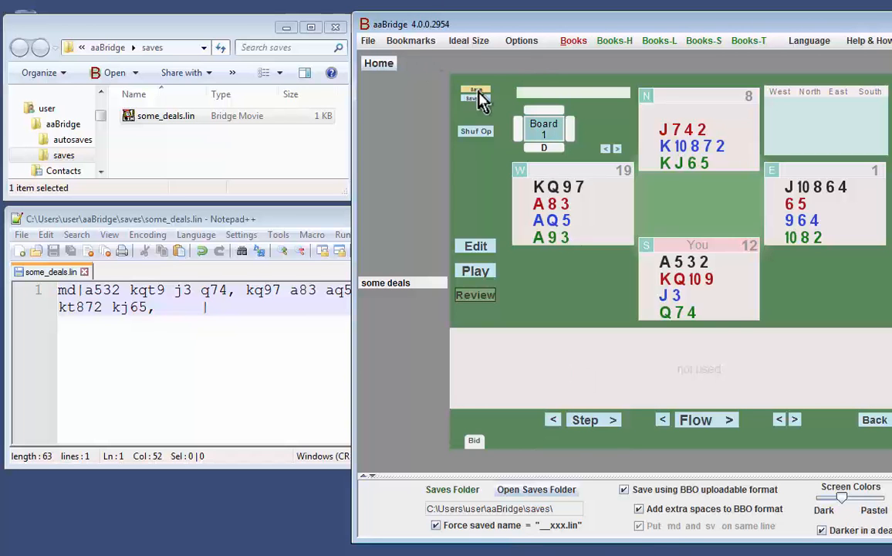
{"action": "left_click", "coordinate": [480, 97]}
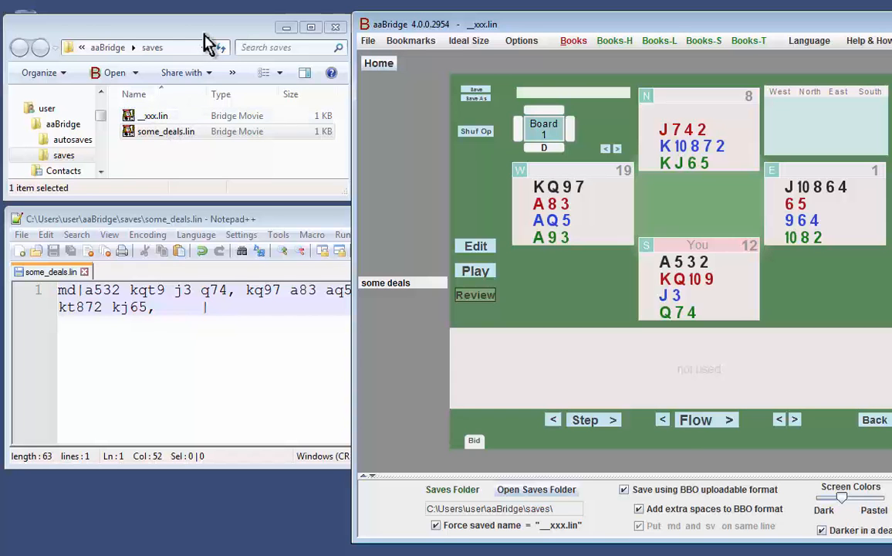
{"action": "left_click_drag", "start_coordinate": [150, 116], "coordinate": [222, 299]}
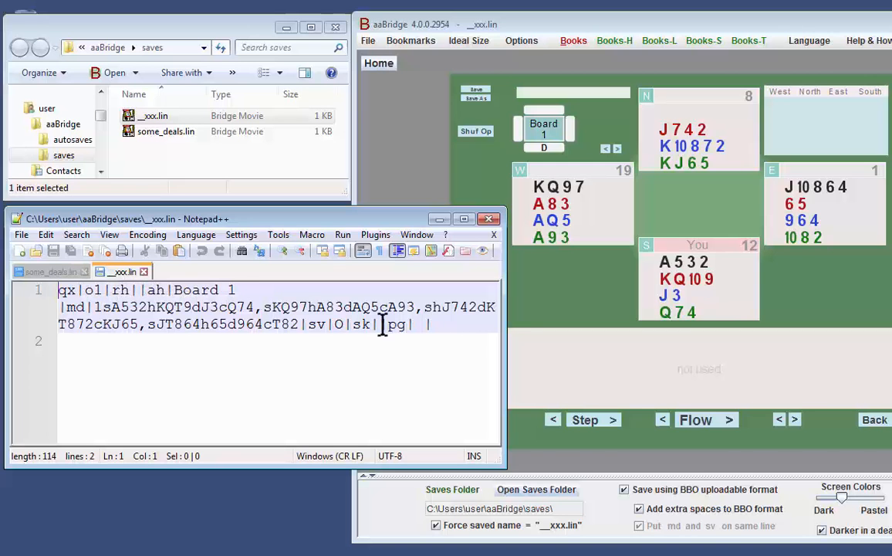
Replace the quick-entry md text in some_deals.lin with the full deal text copied from __xxx.lin and save the file.
{"action": "left_click_drag", "start_coordinate": [446, 324], "coordinate": [77, 297]}
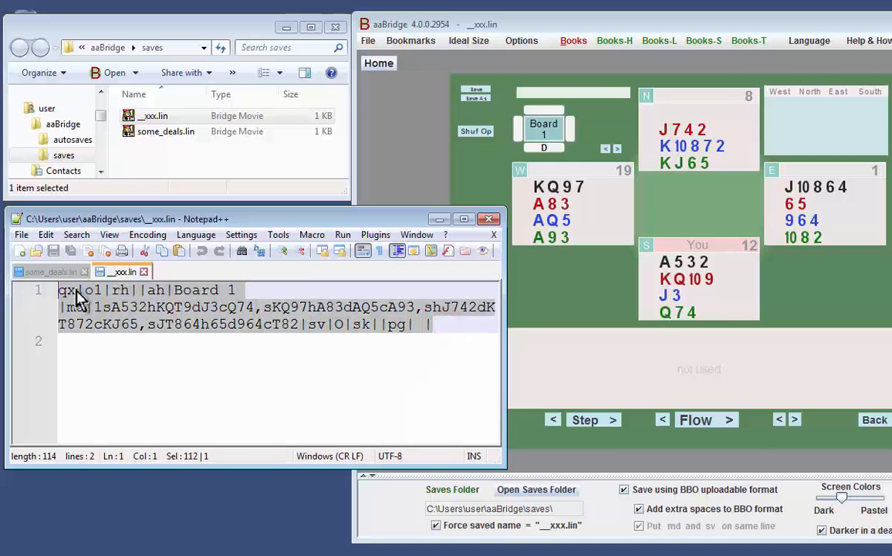
{"action": "right_click", "coordinate": [170, 304]}
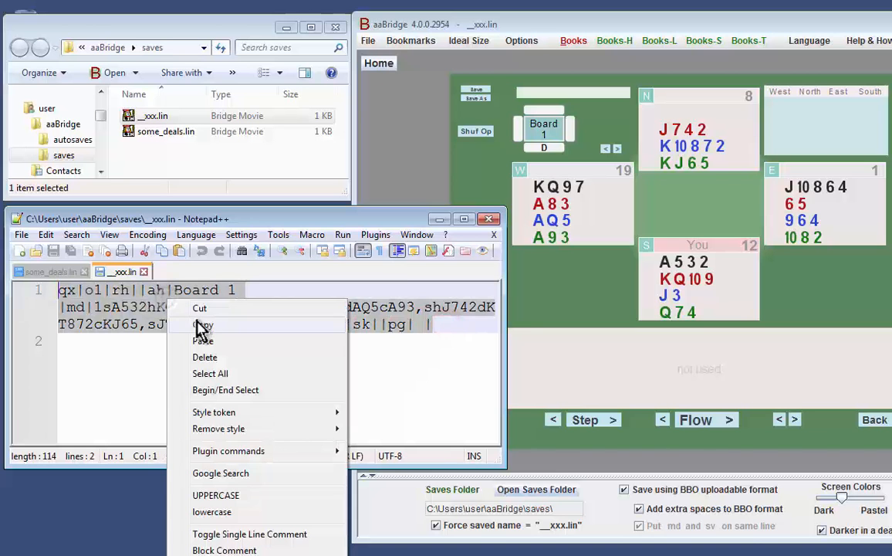
{"action": "left_click", "coordinate": [190, 275]}
{"action": "left_click", "coordinate": [67, 277]}
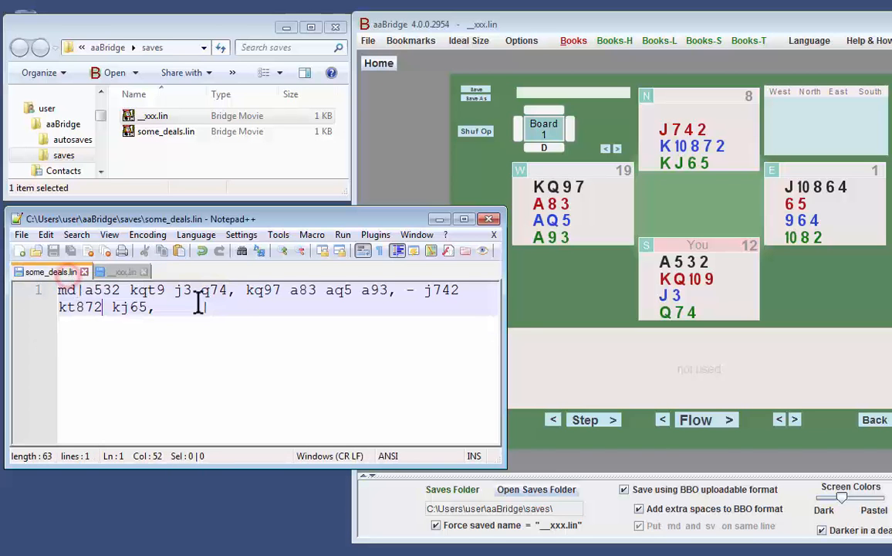
{"action": "triple_click", "coordinate": [243, 307]}
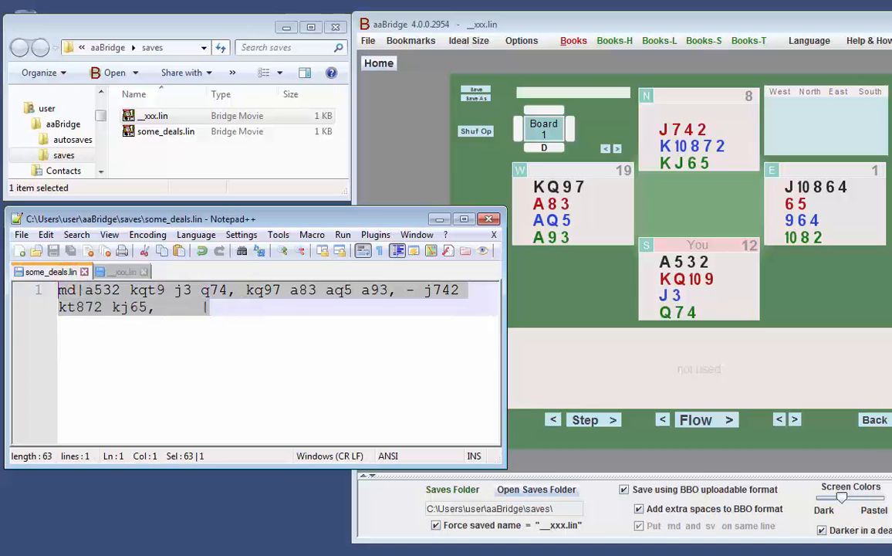
{"action": "key", "text": "ctrl+v"}
{"action": "key", "text": "ctrl+s"}
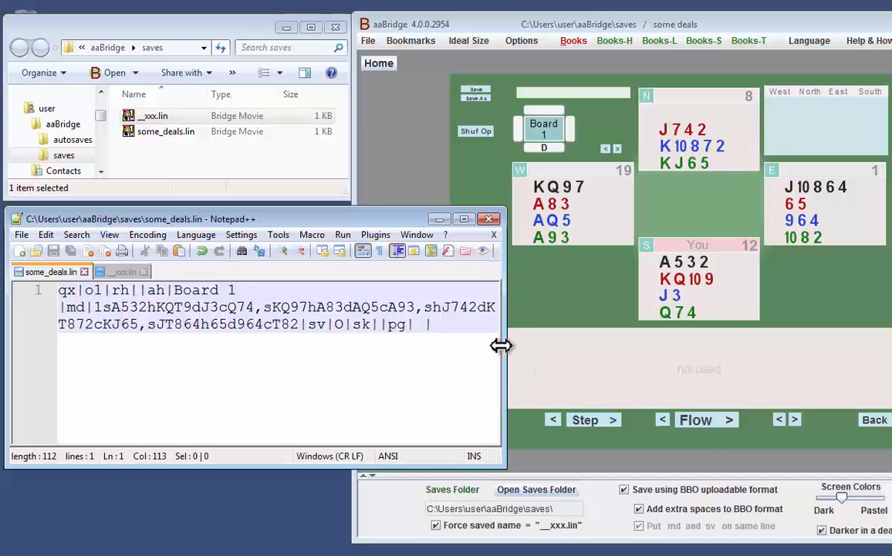
Add two new lines below the deal in some_deals.lin, widening the Notepad++ window for the edit and narrowing it again.
{"action": "left_click_drag", "start_coordinate": [506, 343], "coordinate": [889, 347]}
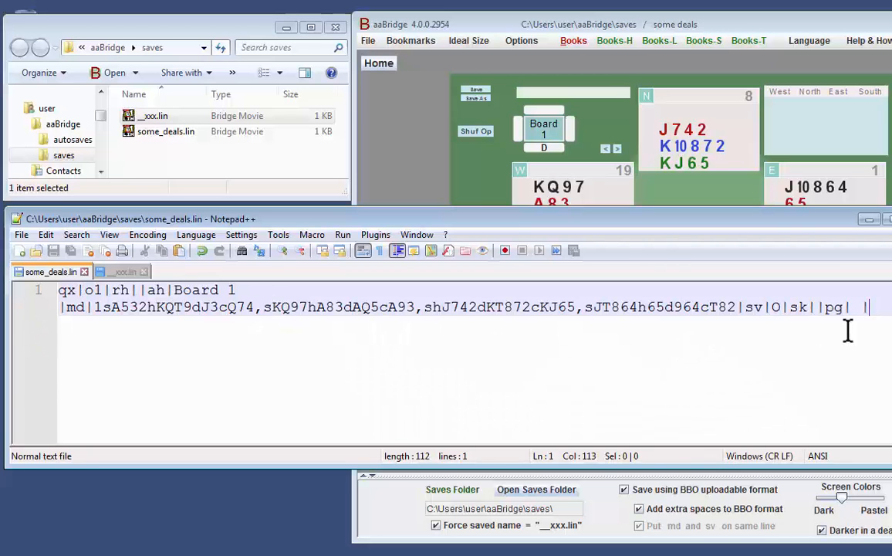
{"action": "key", "text": "Return"}
{"action": "key", "text": "Return"}
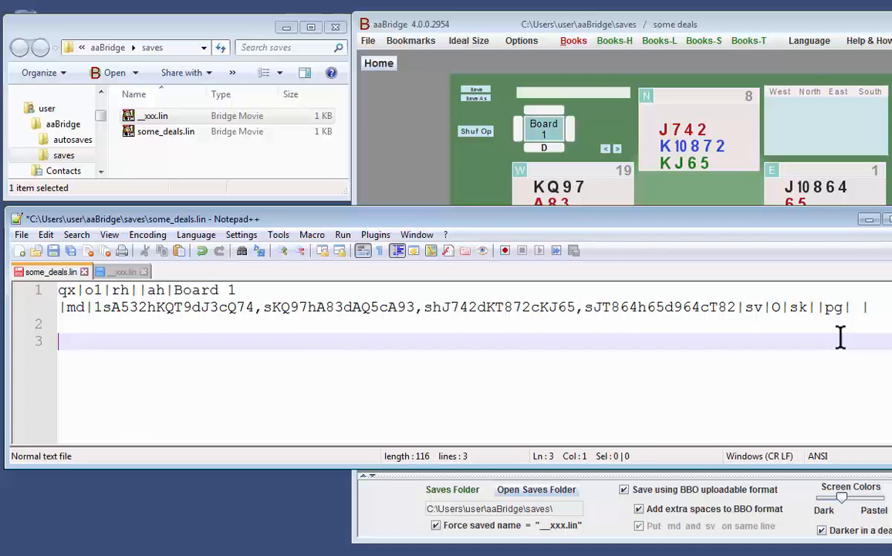
{"action": "left_click", "coordinate": [251, 290]}
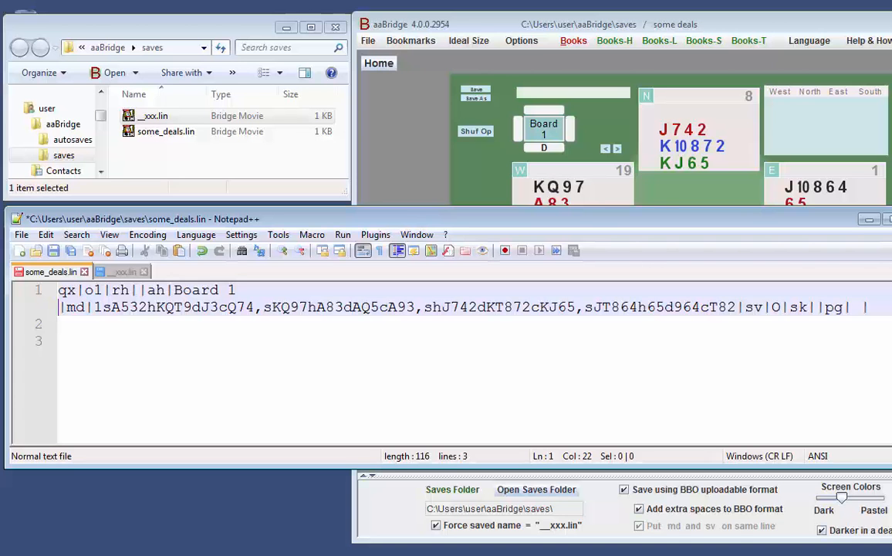
{"action": "left_click_drag", "start_coordinate": [890, 346], "coordinate": [442, 349]}
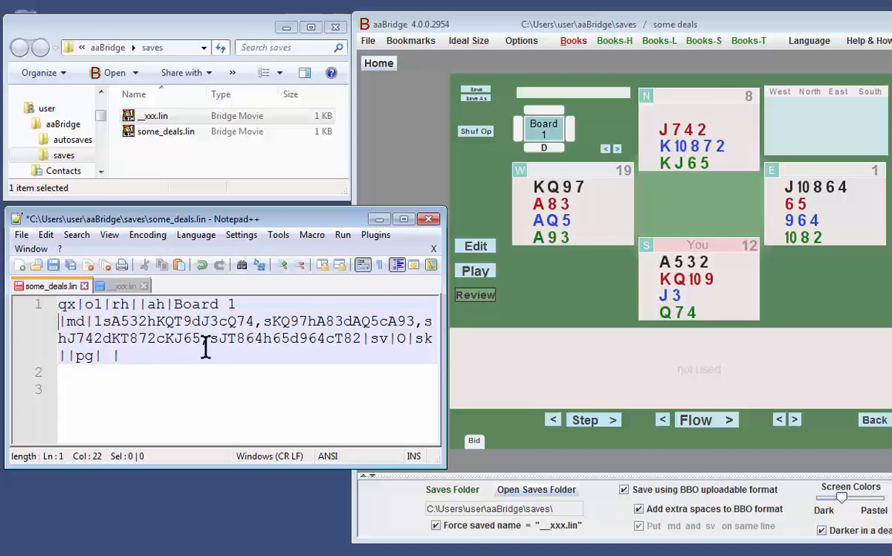
Enter the deal's bidding in aaBridge from South: pass, 1NT, 2♦, 2♠, followed by three passes.
{"action": "left_click", "coordinate": [480, 251]}
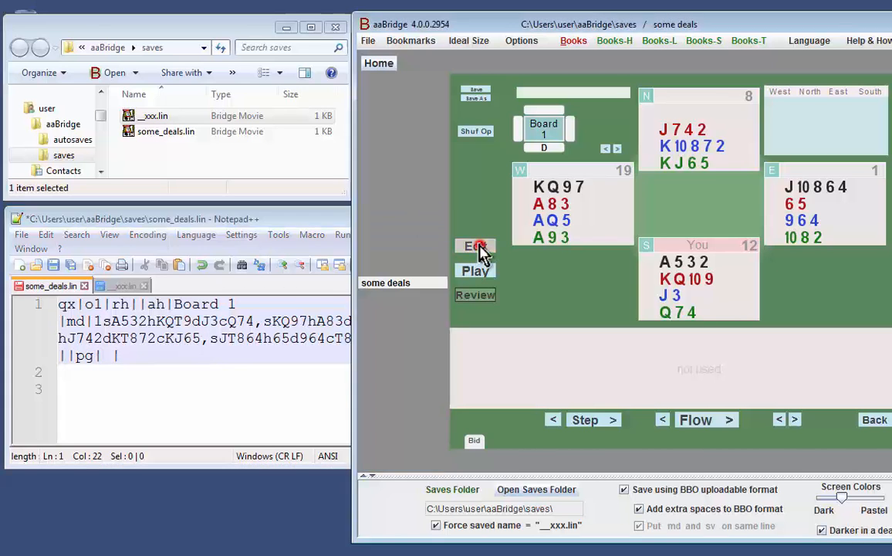
{"action": "left_click", "coordinate": [475, 183]}
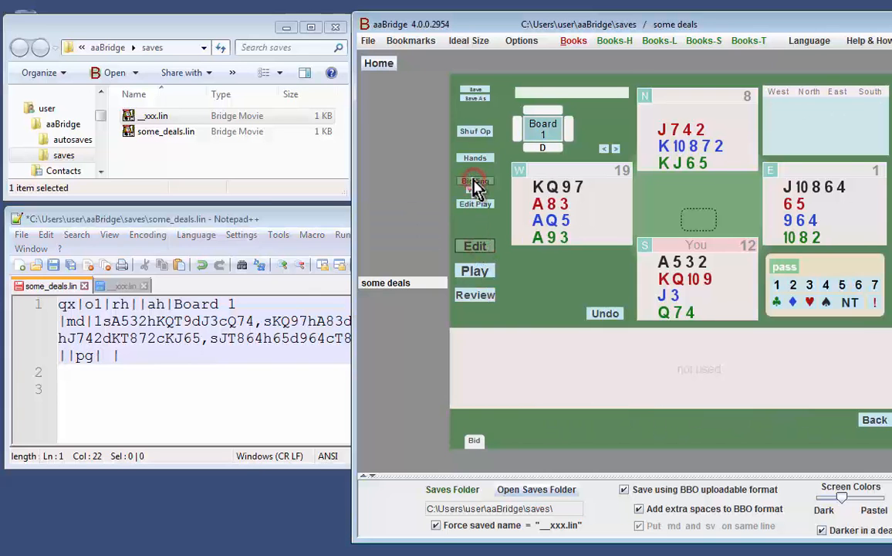
{"action": "left_click", "coordinate": [787, 267]}
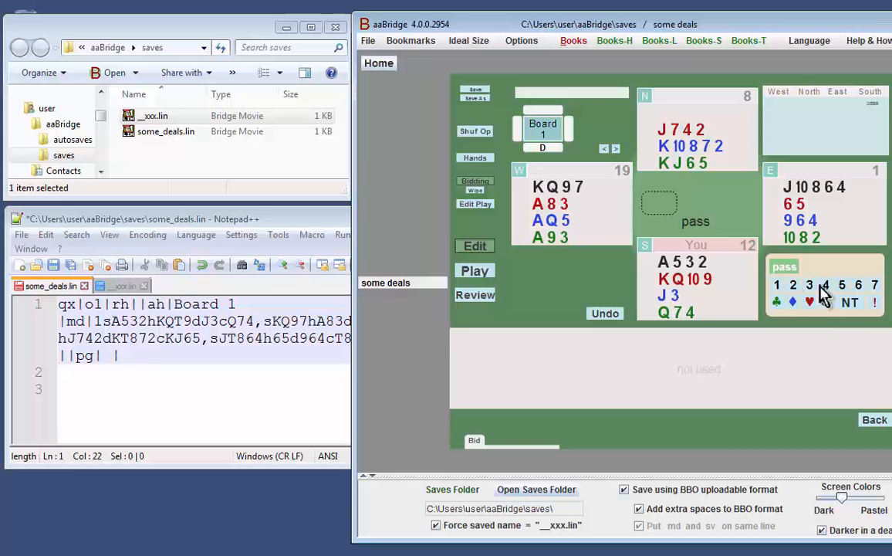
{"action": "left_click", "coordinate": [778, 285]}
{"action": "left_click", "coordinate": [850, 302]}
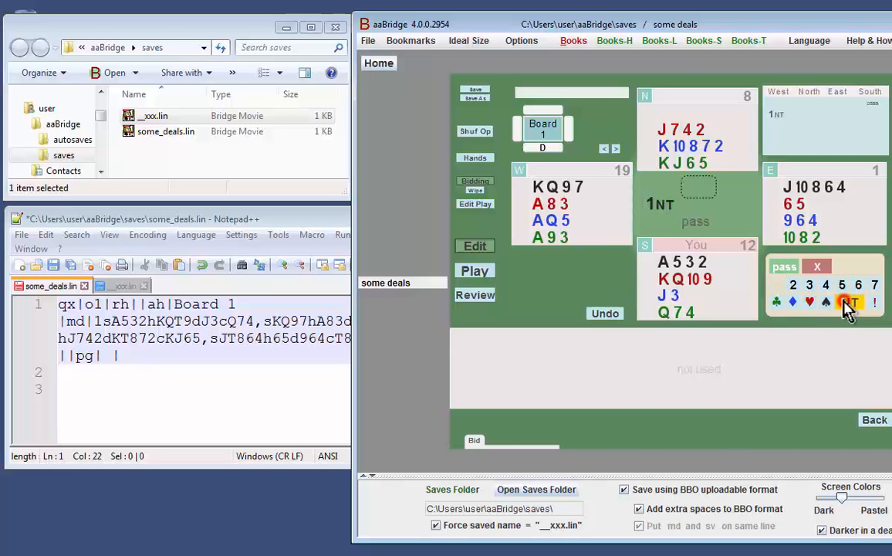
{"action": "left_click", "coordinate": [787, 271]}
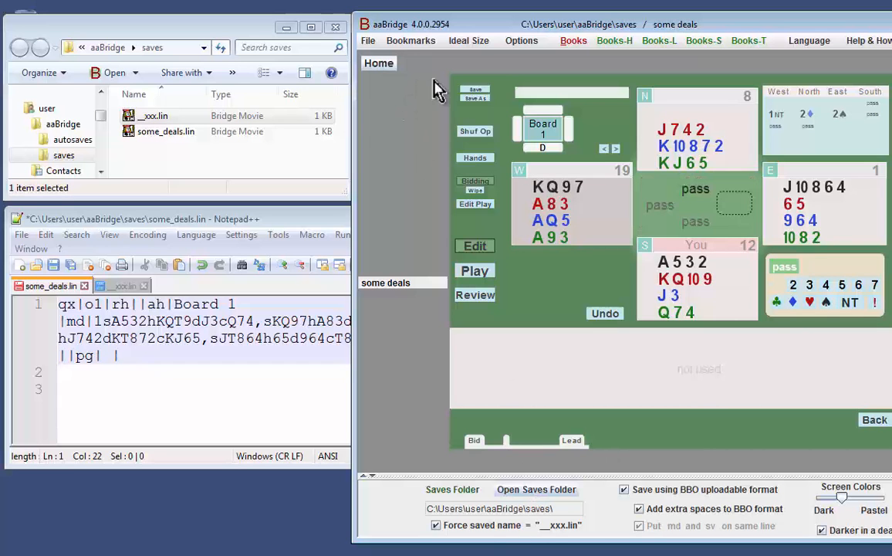
Save the deal with its bidding to __xxx.lin and reload that file in Notepad++.
{"action": "left_click", "coordinate": [474, 90]}
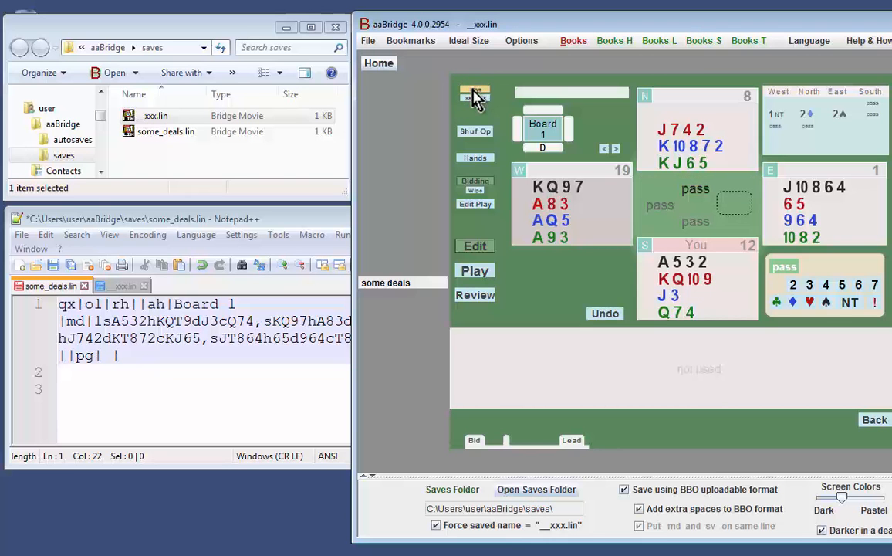
{"action": "left_click", "coordinate": [125, 285]}
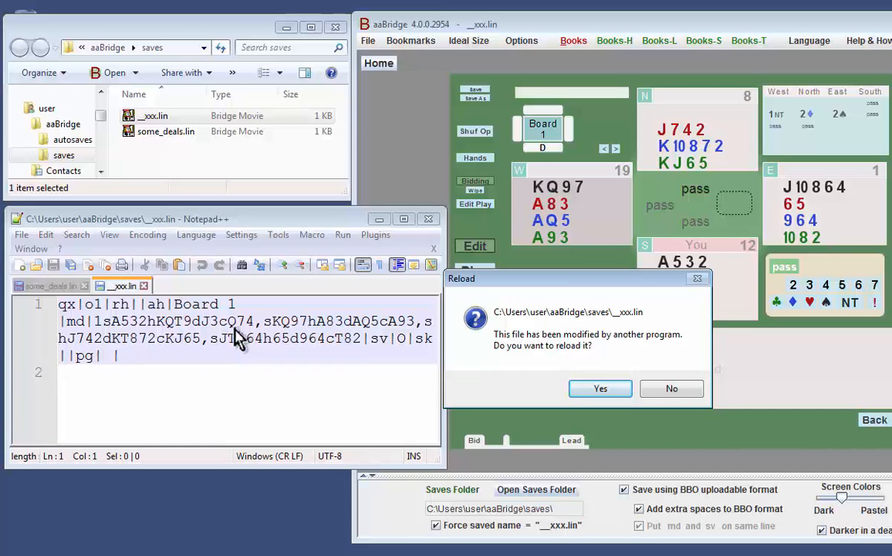
{"action": "left_click", "coordinate": [601, 391]}
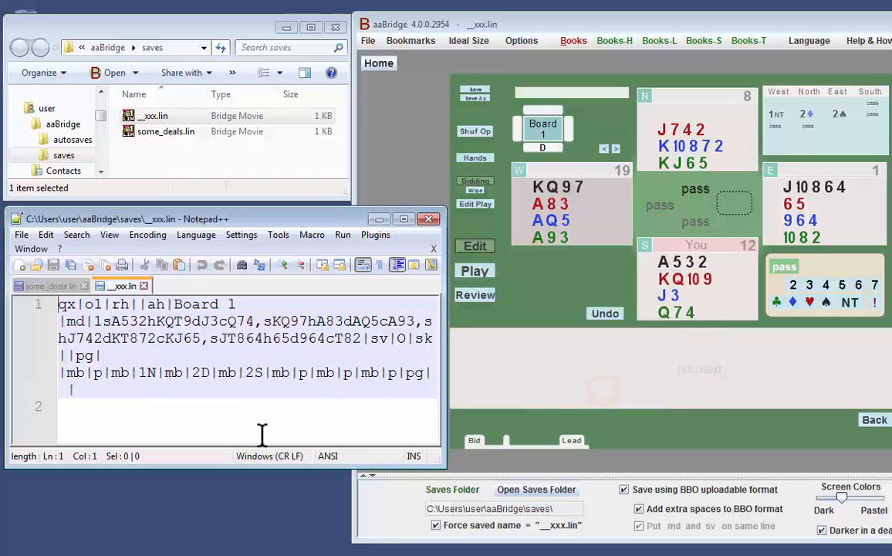
Replace the Board 1 text in some_deals.lin with the __xxx.lin text that includes the bidding.
{"action": "key", "text": "ctrl+a"}
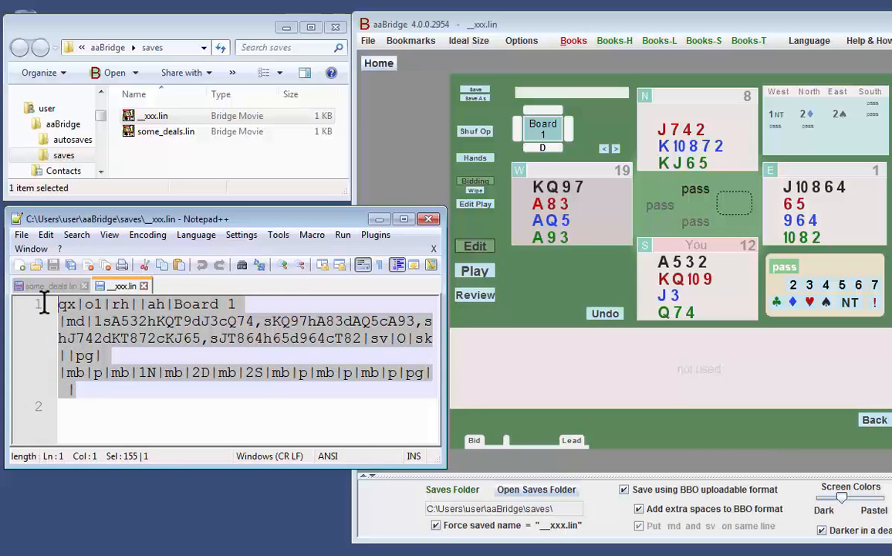
{"action": "left_click", "coordinate": [50, 285]}
{"action": "left_click_drag", "start_coordinate": [158, 359], "coordinate": [38, 302]}
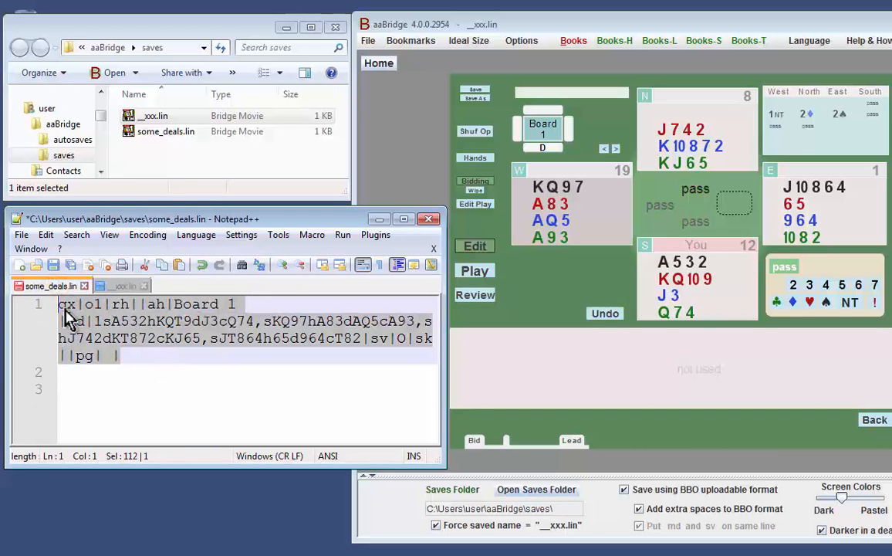
{"action": "type", "text": "qx|o1|rh||ah|Board 1|md|1sA532hKQT9dJ3cQ74,sKQ97hA83dAQ5cA93,shJ742dKT872cKJ65,sJT864h65d964cT82|sv|0|sk||pg| |mb|p|mb|1N|mb|2D|mb|2S|mb|p|mb|p|mb|p|pg| |"}
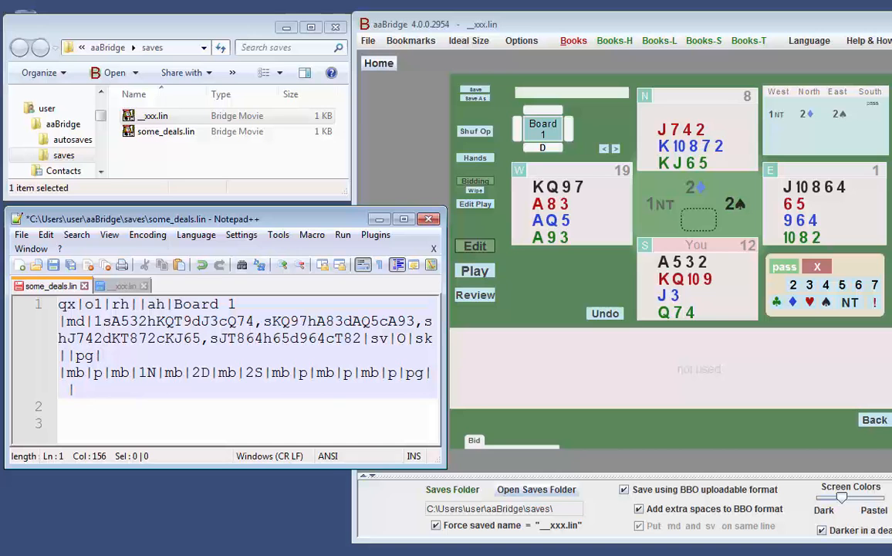
Start editing the play in aaBridge and play the first trick: ♠A, ♠7, ♦8, ♠8.
{"action": "left_click", "coordinate": [482, 207]}
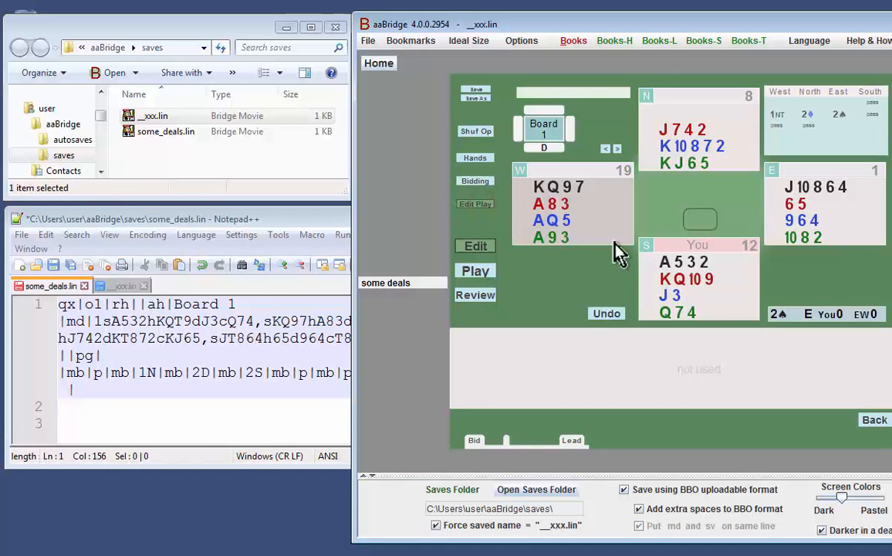
{"action": "left_click", "coordinate": [666, 263]}
{"action": "left_click", "coordinate": [581, 187]}
{"action": "left_click", "coordinate": [698, 146]}
{"action": "left_click", "coordinate": [816, 189]}
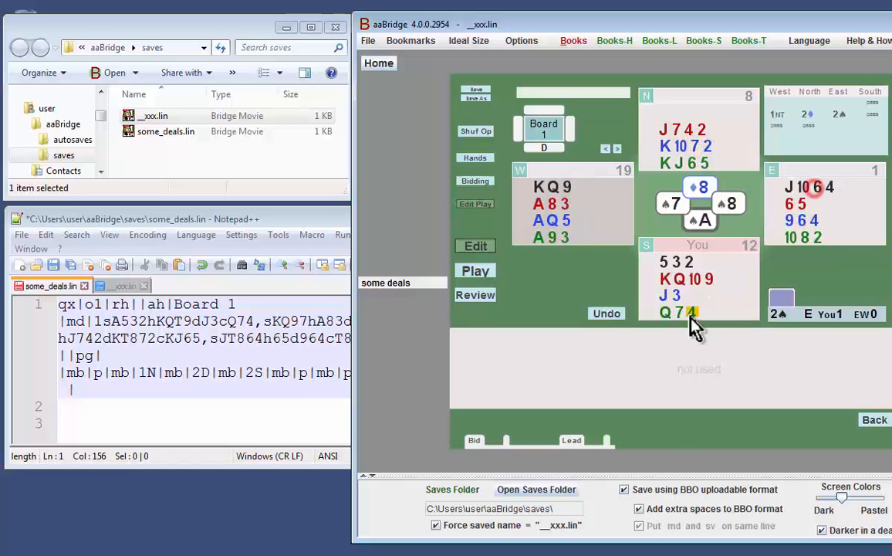
Play the second trick from South: ♠2, ♠K, ♦2, ♠4.
{"action": "left_click", "coordinate": [684, 261]}
{"action": "left_click", "coordinate": [538, 187]}
{"action": "left_click", "coordinate": [705, 146]}
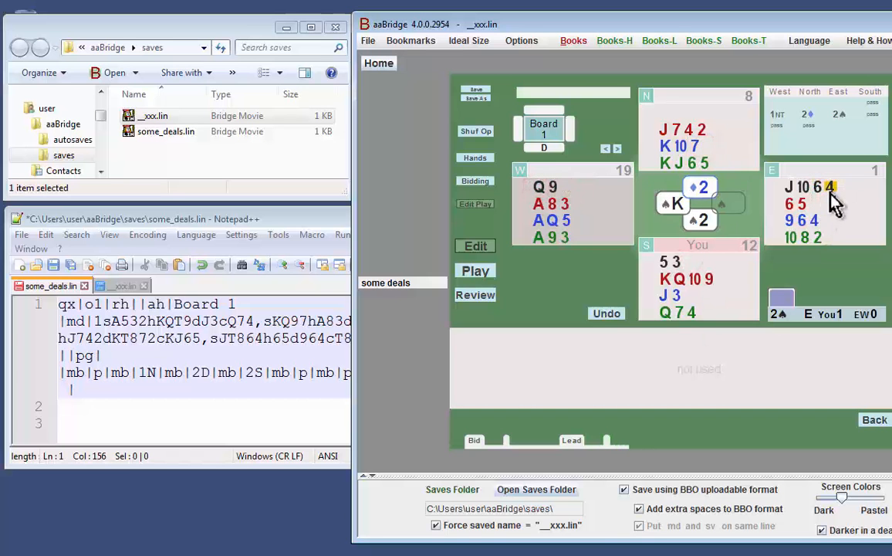
{"action": "left_click", "coordinate": [830, 190]}
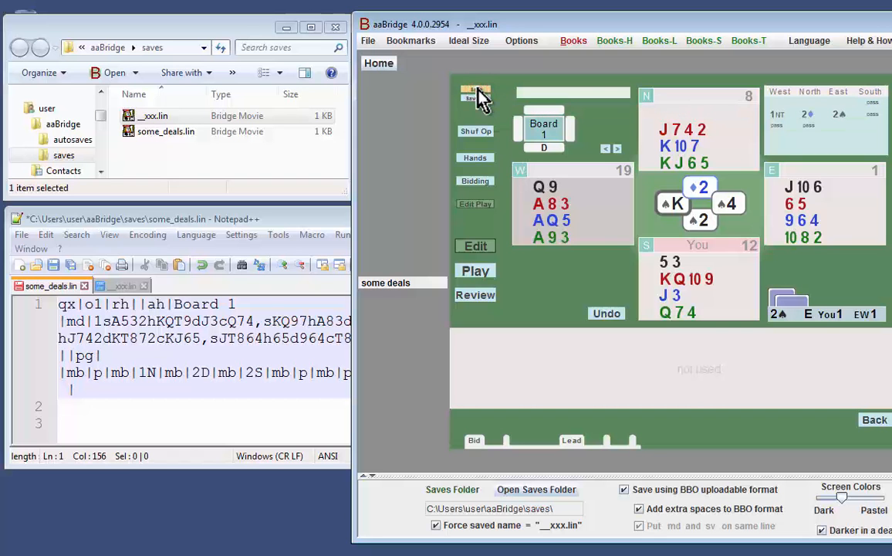
Save the deal with the two played tricks, reload __xxx.lin in Notepad++ and copy its whole deal text.
{"action": "left_click", "coordinate": [133, 287]}
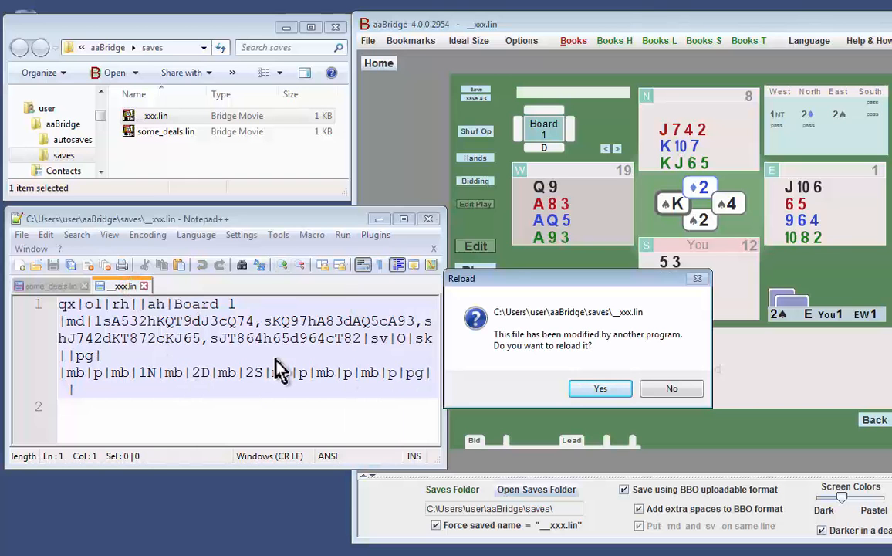
{"action": "left_click", "coordinate": [600, 390]}
{"action": "left_click", "coordinate": [362, 409]}
{"action": "left_click_drag", "start_coordinate": [362, 409], "coordinate": [33, 270]}
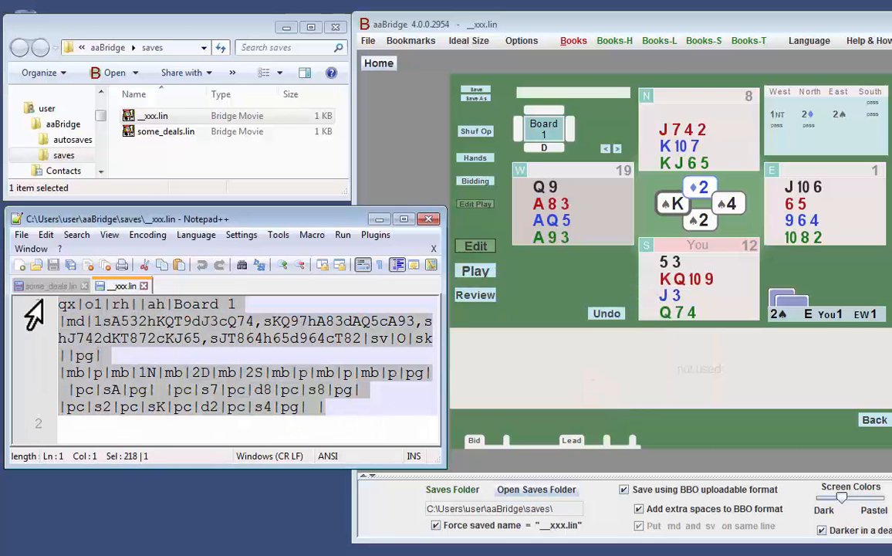
{"action": "left_click", "coordinate": [251, 374]}
{"action": "left_click_drag", "start_coordinate": [326, 407], "coordinate": [166, 390]}
{"action": "left_click_drag", "start_coordinate": [345, 410], "coordinate": [54, 301]}
Paste the copied text with bidding and play over the Board 1 deal in some_deals.lin.
{"action": "left_click", "coordinate": [44, 284]}
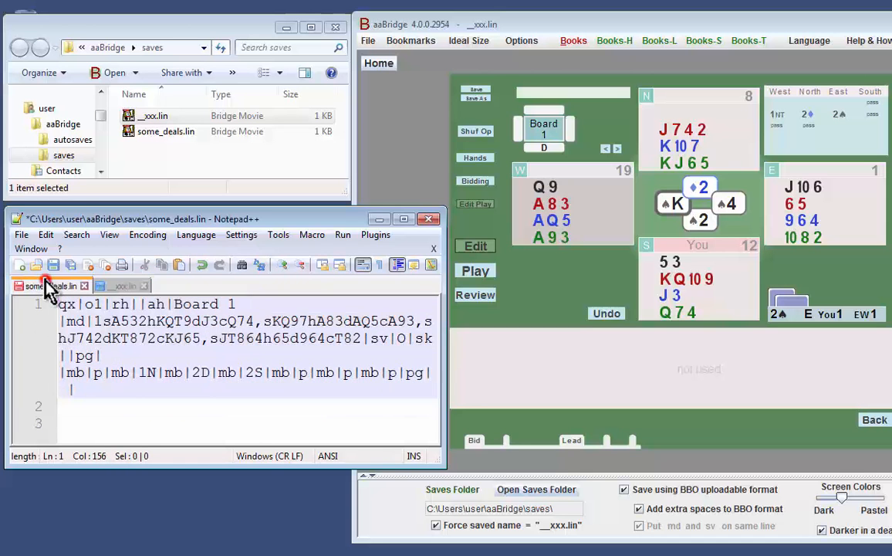
{"action": "left_click_drag", "start_coordinate": [133, 392], "coordinate": [59, 339]}
{"action": "left_click", "coordinate": [134, 392]}
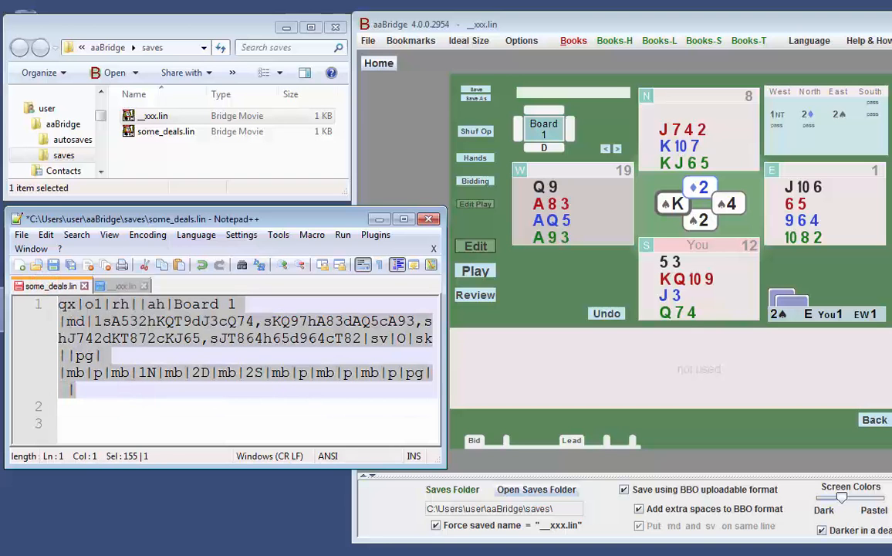
{"action": "type", "text": "pc|sA|pg| |pc|s7|pc|d8|pc|s8|pg| |pc|s2|pc|sK|pc|d2|pc|s4|pg| |"}
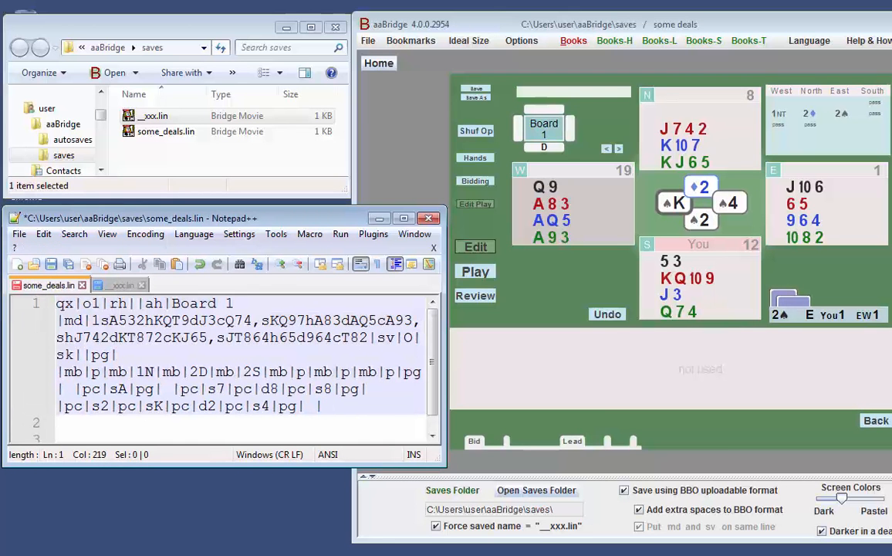
Display old_hand2.png and enter "md| qj95 7 a752 qt653, K akq863 qjt63 7, t7643 jt2 k94 82|" on line 3 of some_deals.lin.
{"action": "key", "text": "alt+Tab"}
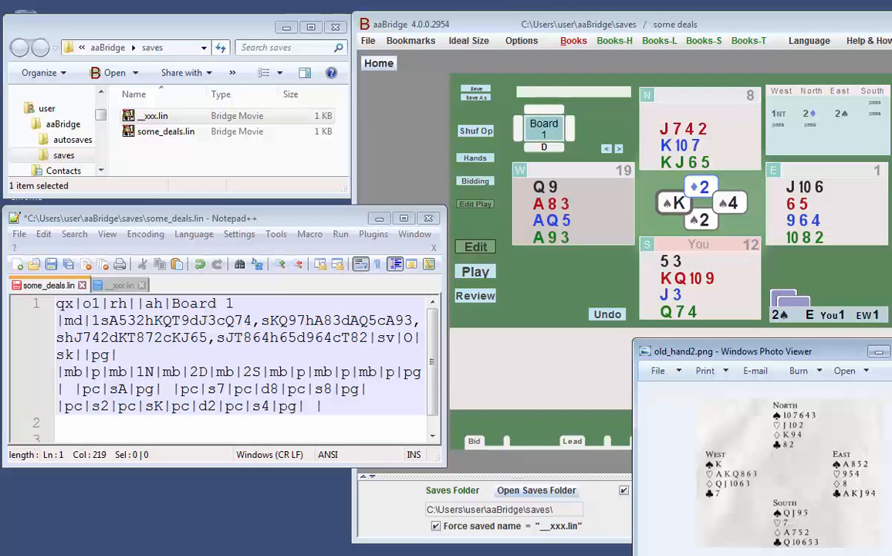
{"action": "left_click_drag", "start_coordinate": [179, 465], "coordinate": [168, 543]}
{"action": "left_click", "coordinate": [96, 441]}
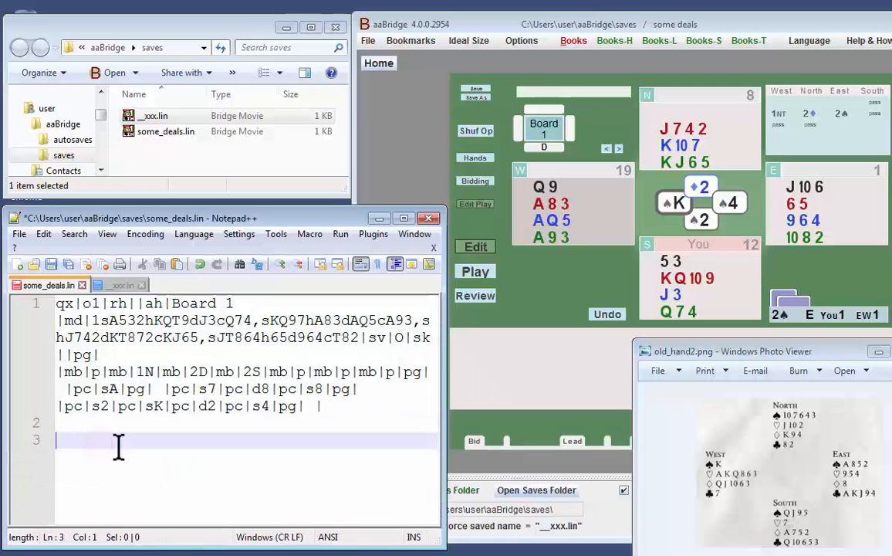
{"action": "type", "text": "md"}
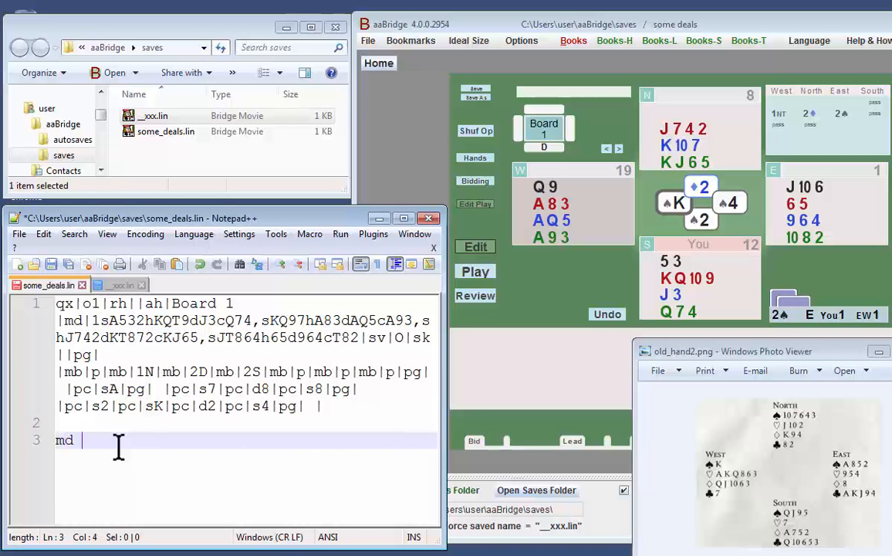
{"action": "key", "text": "BackSpace"}
{"action": "type", "text": "|"}
{"action": "type", "text": "qj95 7 a752 qt653, K akq863 qjt63 7, t7643 jt2 k94 82"}
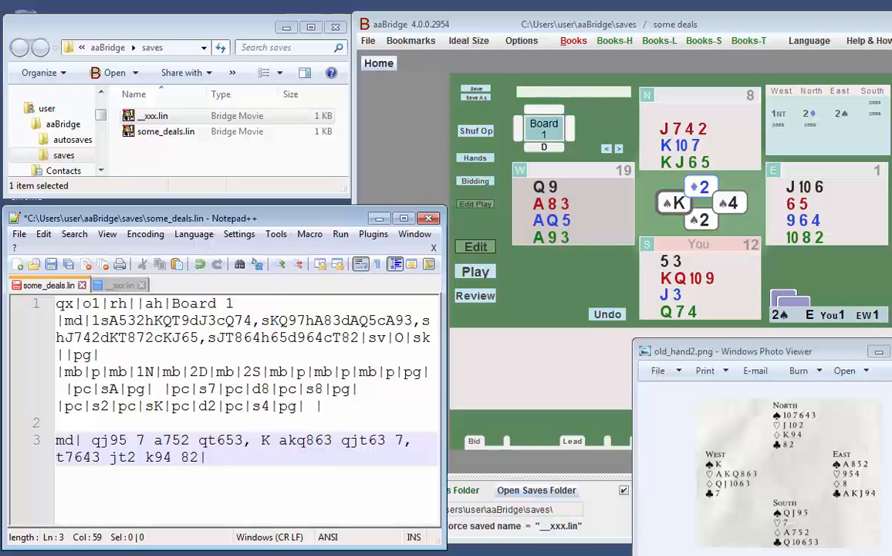
Minimise old_hand2.png, save some_deals.lin with the new three-hand deal and show that deal in aaBridge.
{"action": "left_click", "coordinate": [879, 352]}
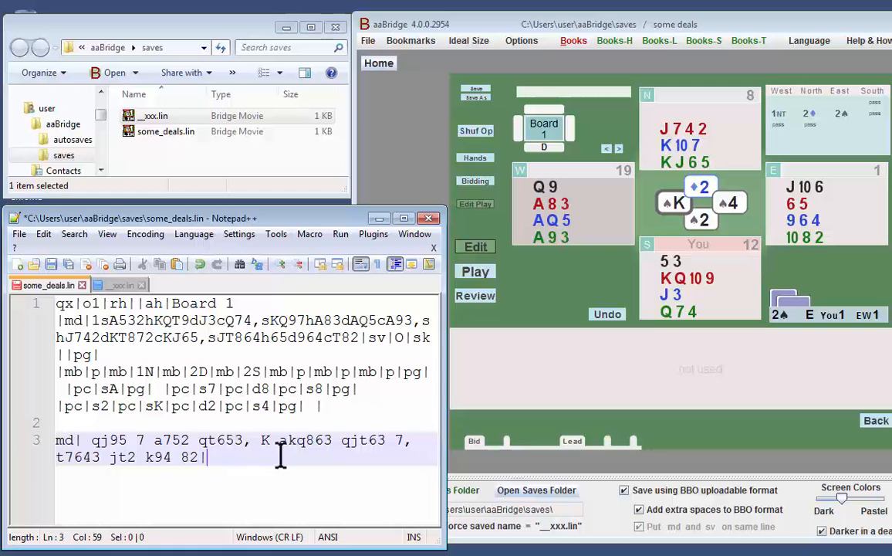
{"action": "key", "text": "ctrl+s"}
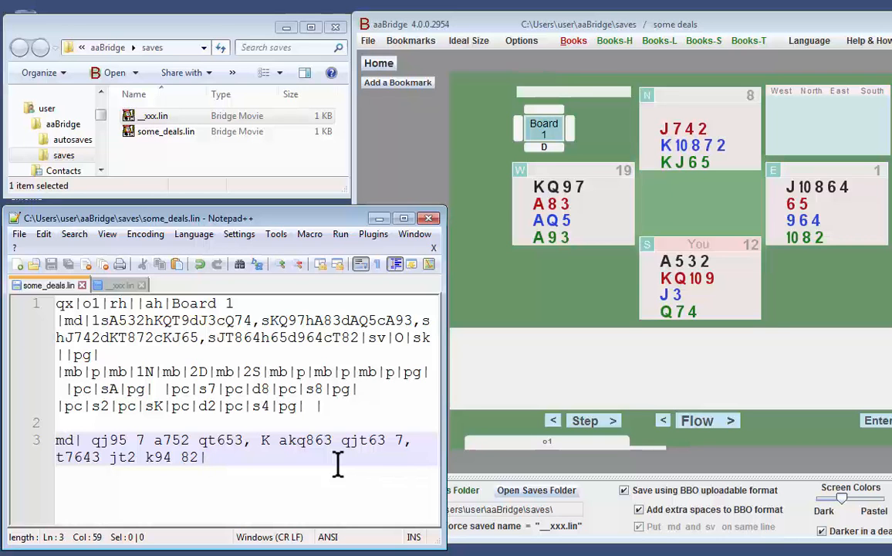
{"action": "left_click", "coordinate": [726, 423]}
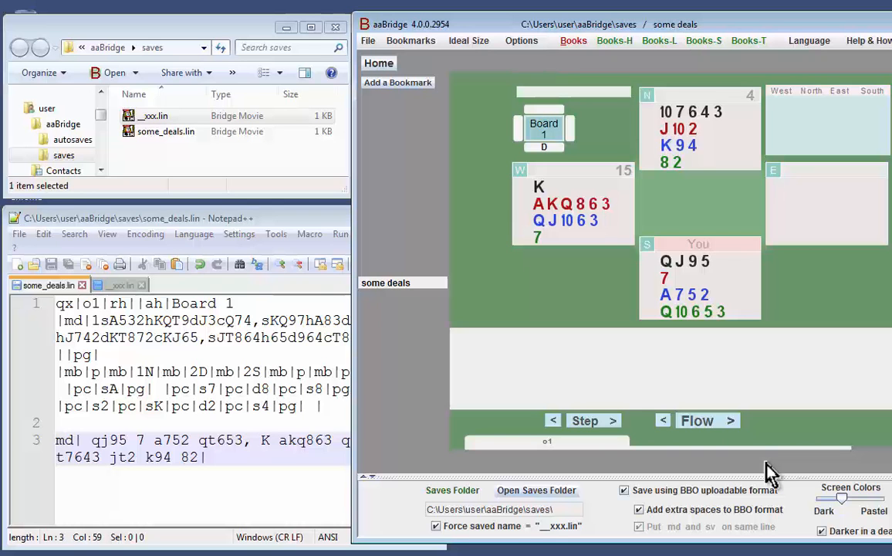
Expand the options area, turn on the override to show Enter the Deal under New Deals, and collapse the area again.
{"action": "left_click_drag", "start_coordinate": [891, 542], "coordinate": [891, 539]}
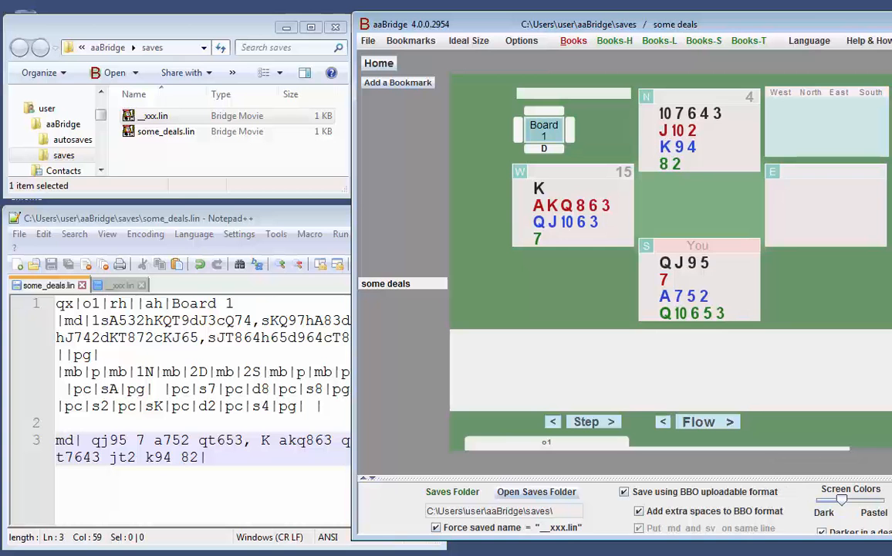
{"action": "left_click_drag", "start_coordinate": [887, 391], "coordinate": [726, 388]}
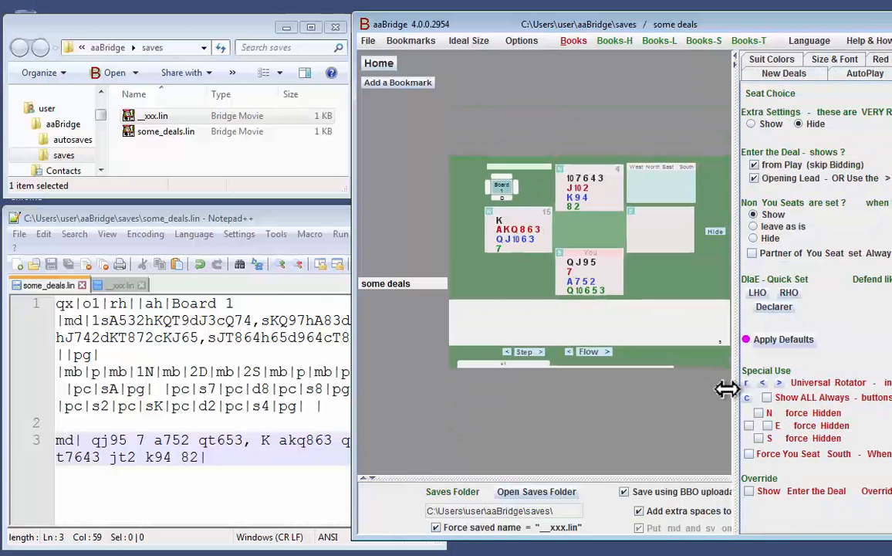
{"action": "left_click", "coordinate": [750, 493]}
{"action": "left_click_drag", "start_coordinate": [737, 433], "coordinate": [884, 446]}
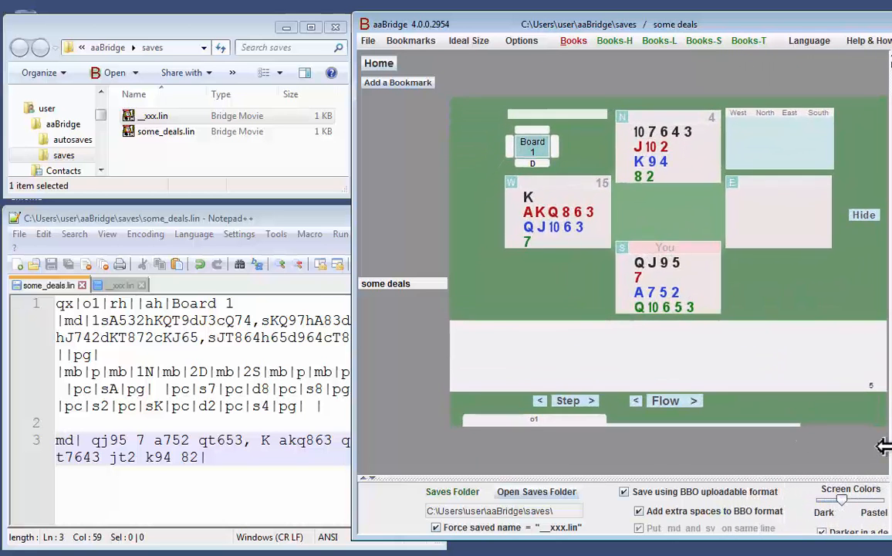
Go back to the Board 1 deal, return to the new deal and enter it.
{"action": "left_click", "coordinate": [740, 428]}
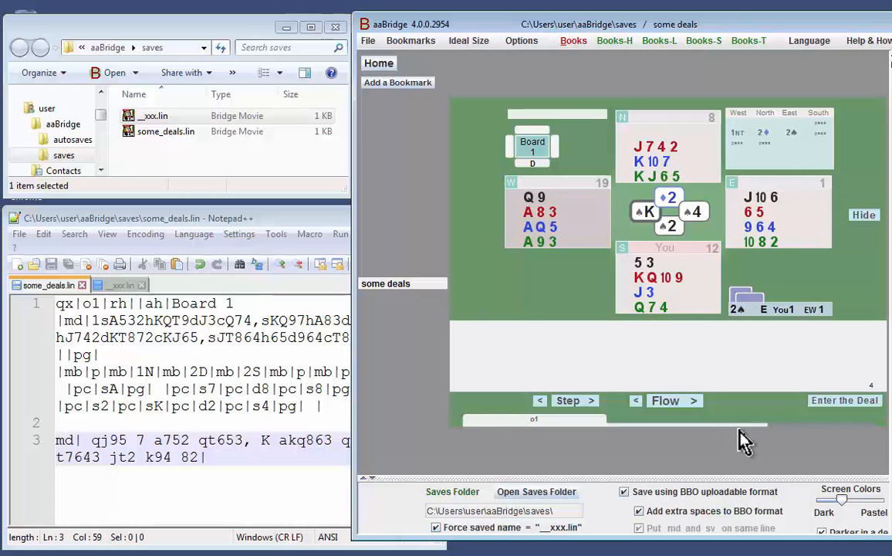
{"action": "scroll", "coordinate": [739, 430], "scroll_direction": "down", "scroll_amount": 1}
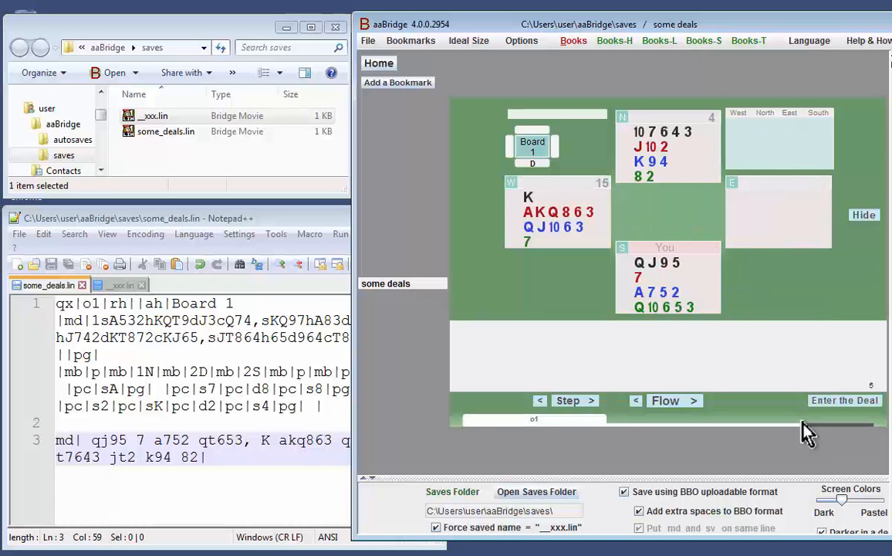
{"action": "left_click", "coordinate": [842, 402]}
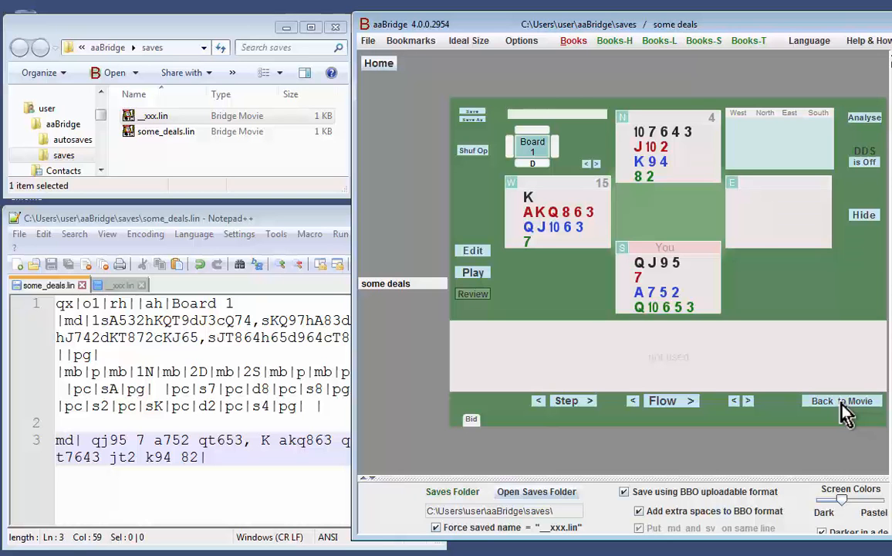
Add East's hand ", a852 954 8 akj94" to line 3 of some_deals.lin, using old_hand2.png as reference, and save the file.
{"action": "key", "text": "BackSpace"}
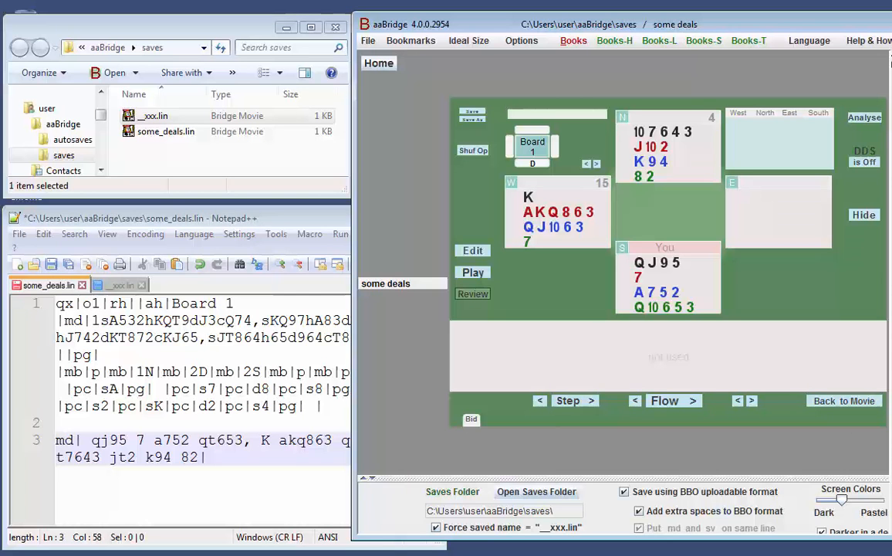
{"action": "key", "text": "alt+Tab"}
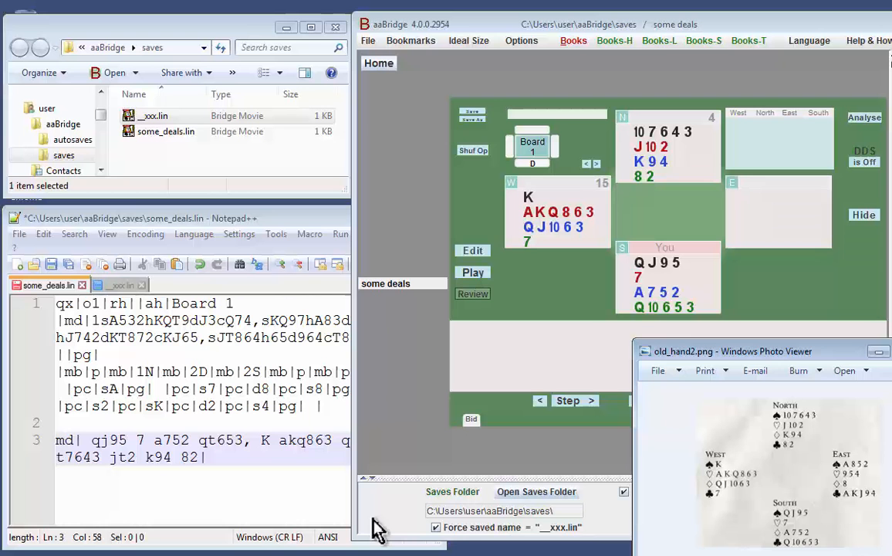
{"action": "left_click", "coordinate": [196, 457]}
{"action": "type", "text": ", "}
{"action": "type", "text": "a852 954 9"}
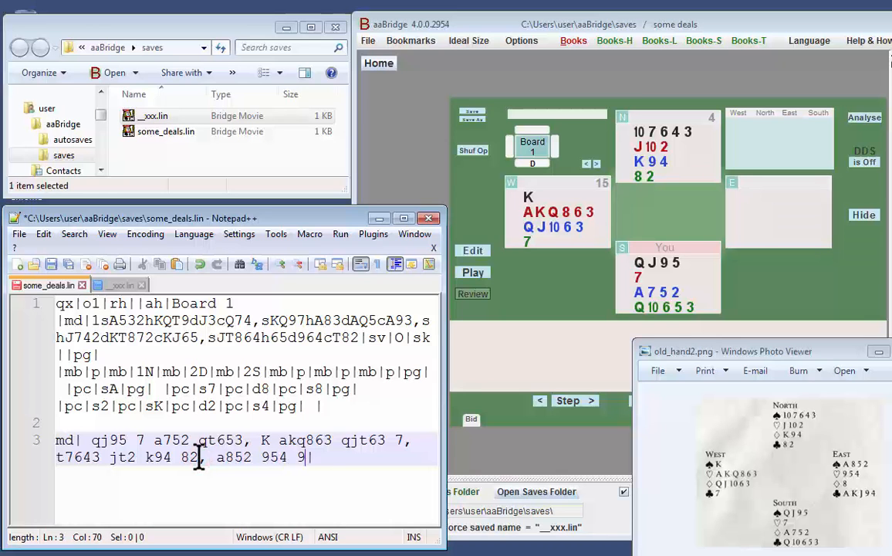
{"action": "key", "text": "BackSpace"}
{"action": "type", "text": "8 akj94|"}
{"action": "key", "text": "BackSpace"}
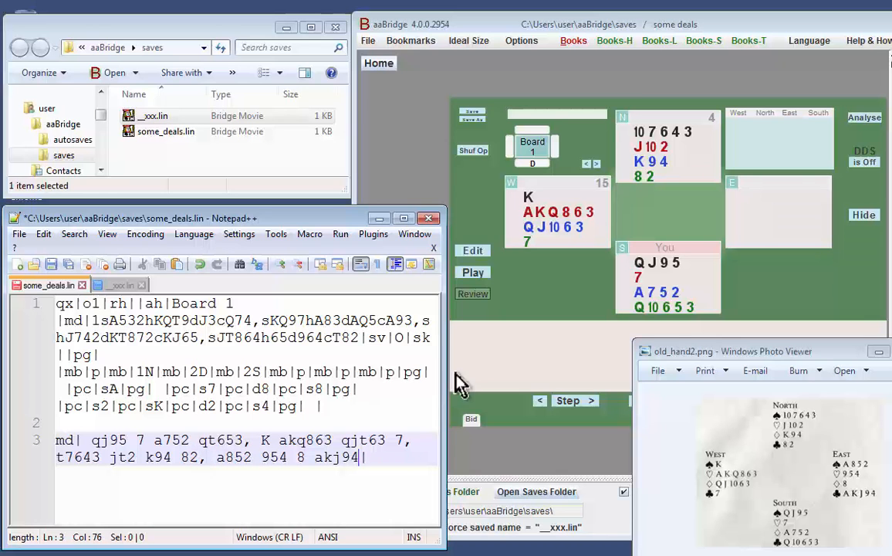
{"action": "left_click", "coordinate": [879, 352]}
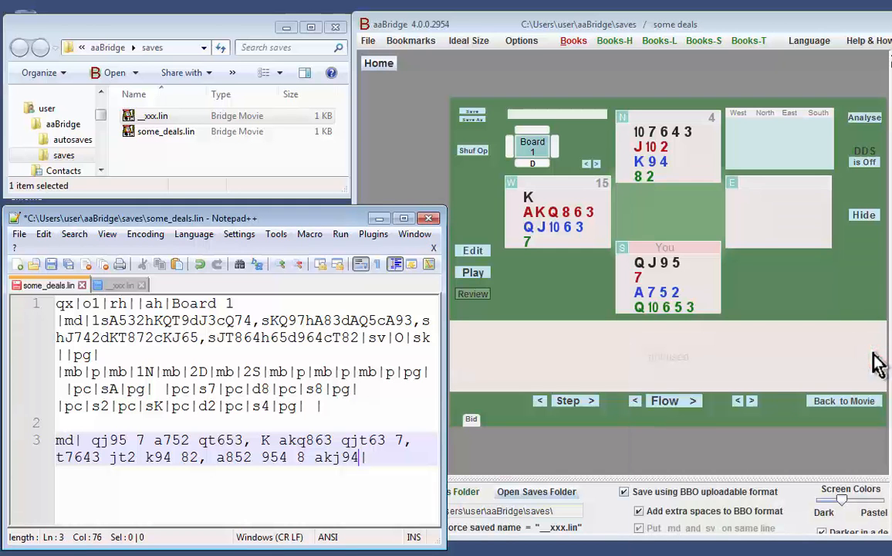
{"action": "key", "text": "ctrl+s"}
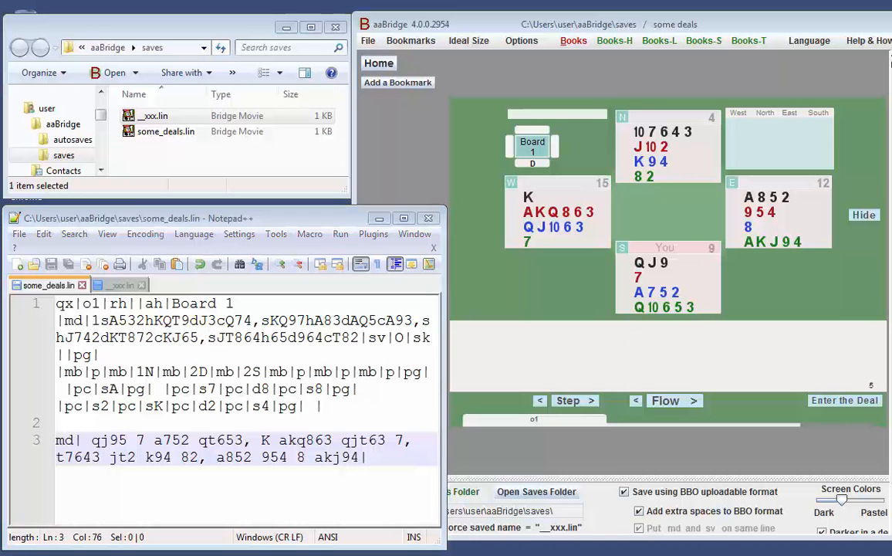
Compare the four hands with old_hand2.png, enter the new deal in aaBridge and save it as __xxx.lin.
{"action": "key", "text": "alt+Tab"}
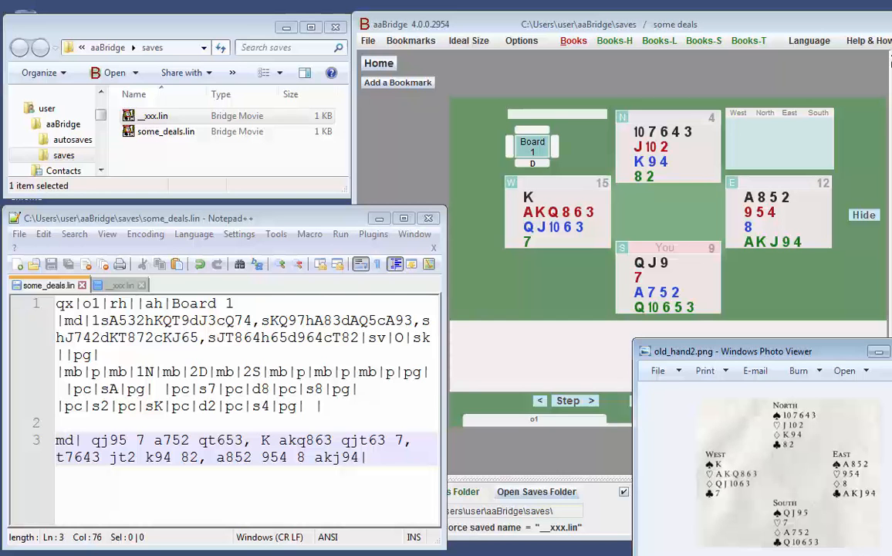
{"action": "left_click", "coordinate": [845, 403]}
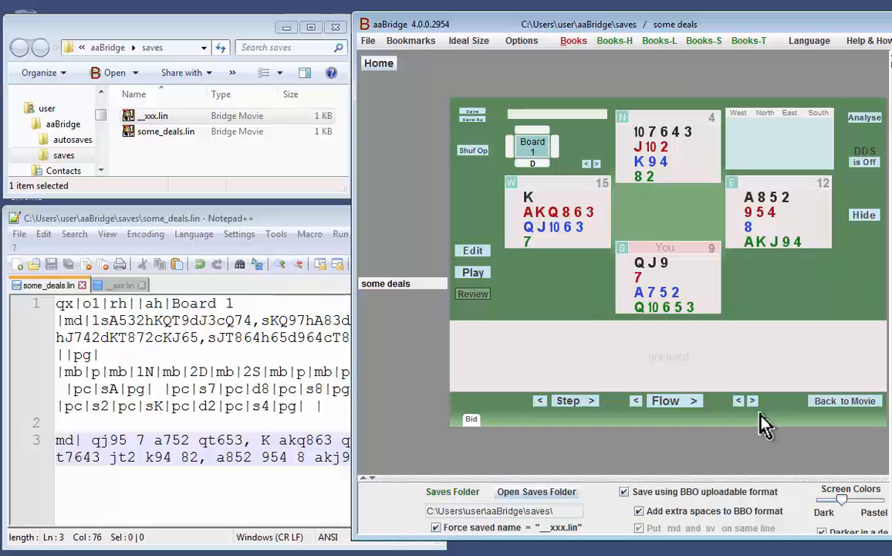
{"action": "left_click", "coordinate": [473, 116]}
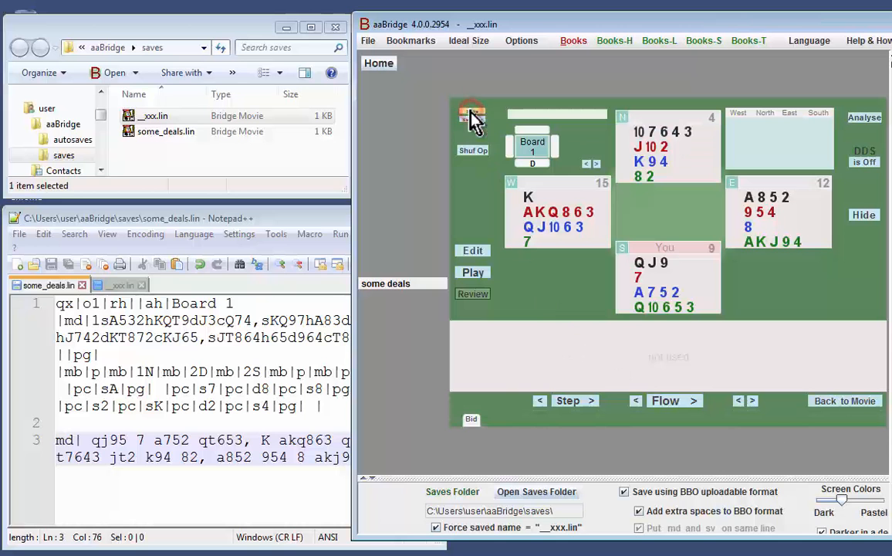
Reload __xxx.lin in Notepad++ and copy its whole deal text.
{"action": "left_click", "coordinate": [120, 284]}
{"action": "left_click", "coordinate": [589, 389]}
{"action": "left_click_drag", "start_coordinate": [184, 360], "coordinate": [5, 239]}
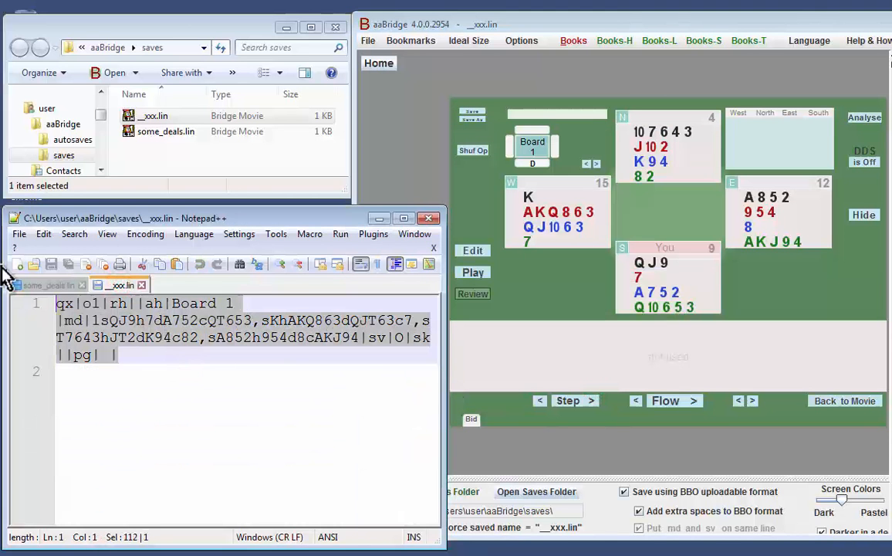
Replace the quick-entered md text on line 3 of some_deals.lin with the copied deal and save the file.
{"action": "left_click", "coordinate": [32, 285]}
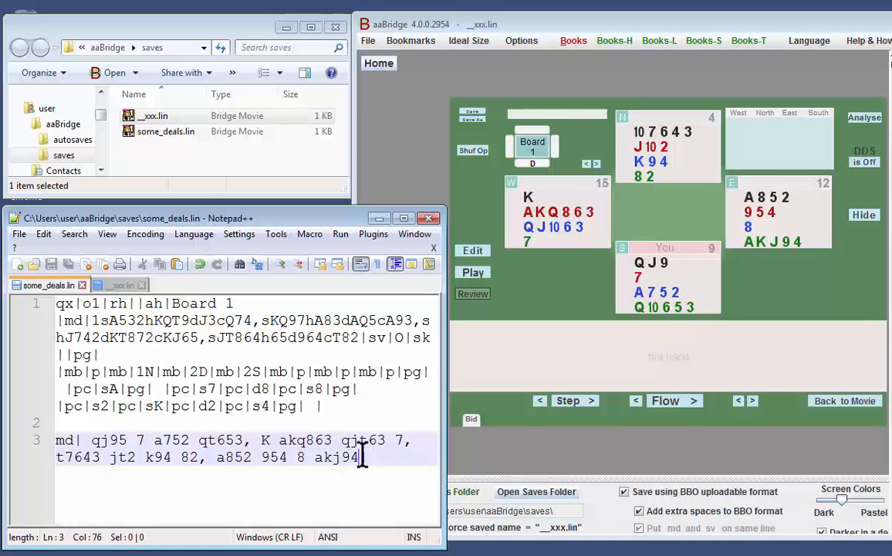
{"action": "left_click_drag", "start_coordinate": [369, 456], "coordinate": [244, 456]}
{"action": "left_click_drag", "start_coordinate": [169, 446], "coordinate": [40, 454]}
{"action": "type", "text": "qx|o1|rh||ah|Board 1|md|1sQJ9h7dA752cQT653,sKhAKQ863dQJT63c7,sT7643hJT2dK94c82,sA852h954d8cAKJ94|sv|0|sk||pg|  |"}
{"action": "key", "text": "ctrl+s"}
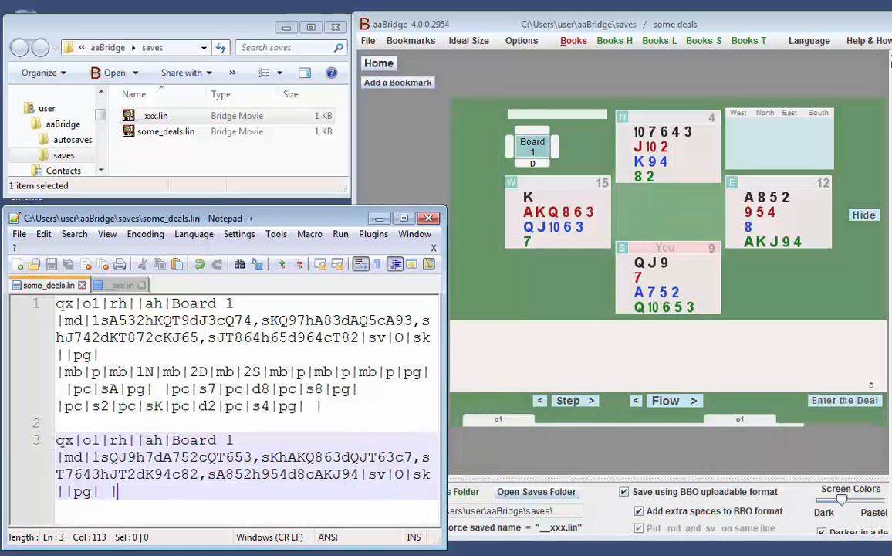
Change the pasted deal's label to o2S and its title to Board 2, and save some_deals.lin.
{"action": "left_click", "coordinate": [100, 440]}
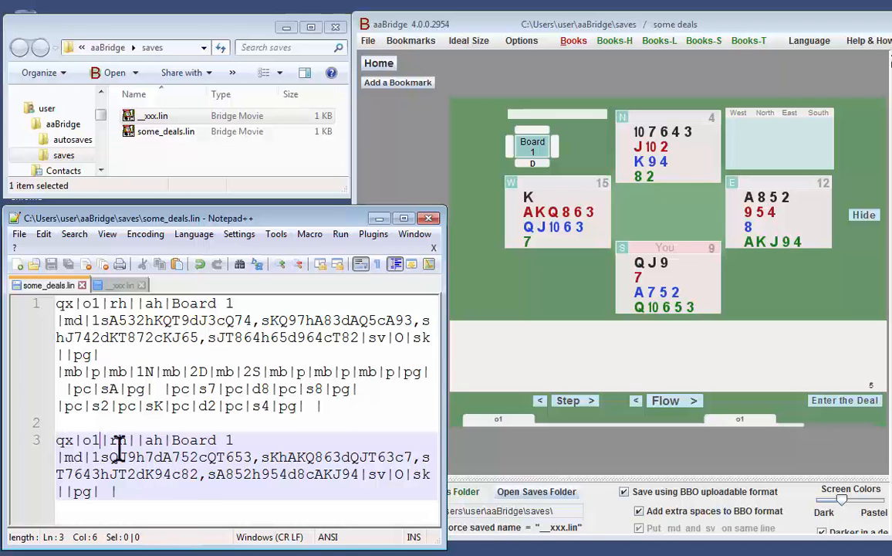
{"action": "left_click_drag", "start_coordinate": [94, 440], "coordinate": [99, 439]}
{"action": "type", "text": "2S"}
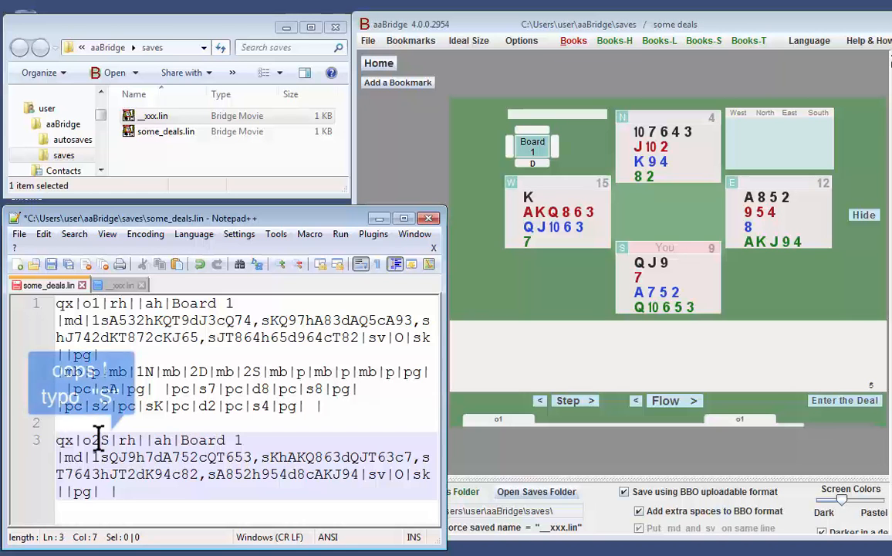
{"action": "left_click", "coordinate": [233, 440]}
{"action": "key", "text": "shift+Right"}
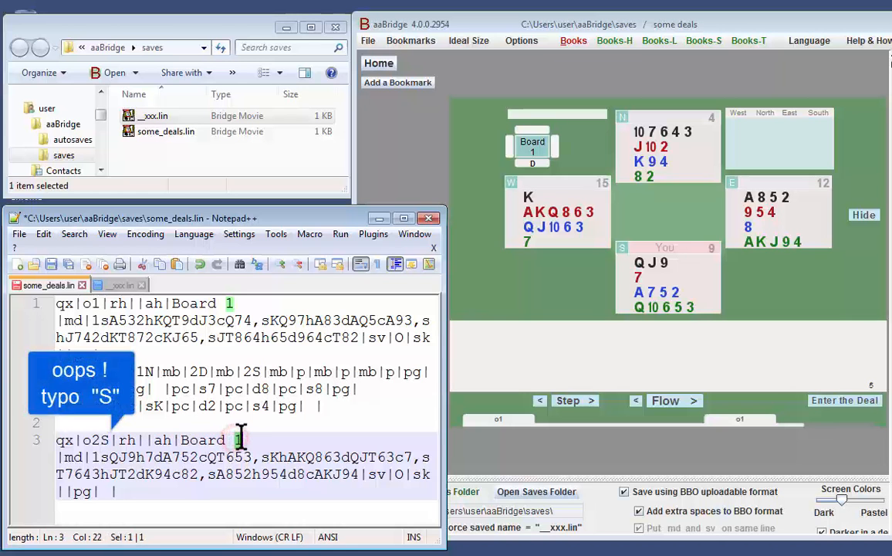
{"action": "type", "text": "2"}
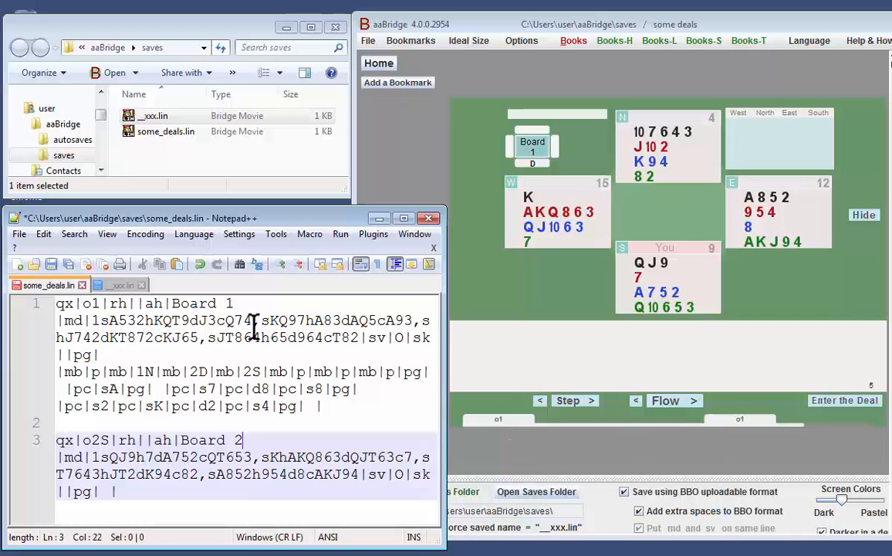
{"action": "left_click", "coordinate": [205, 384]}
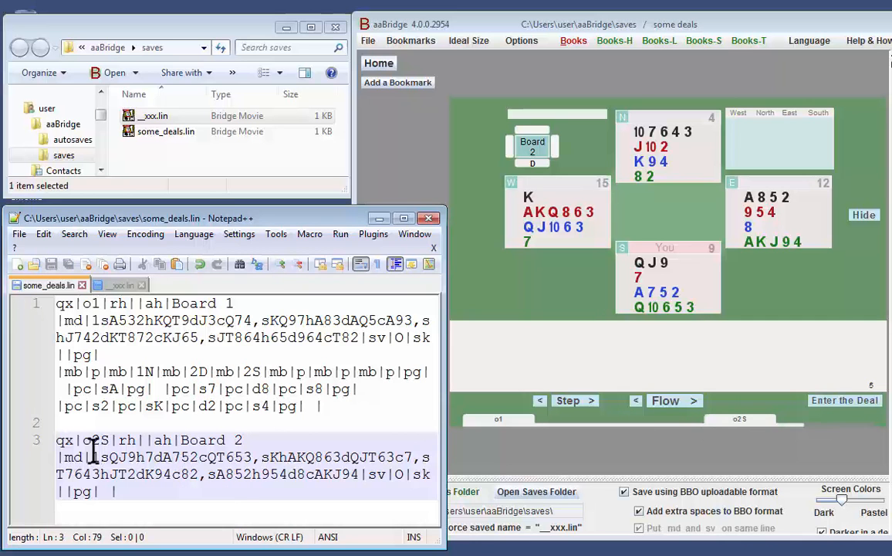
Set the dealer digit after md| in the Board 2 deal to 2 and save the file.
{"action": "left_click_drag", "start_coordinate": [94, 452], "coordinate": [98, 451]}
{"action": "type", "text": "2"}
{"action": "key", "text": "ctrl+s"}
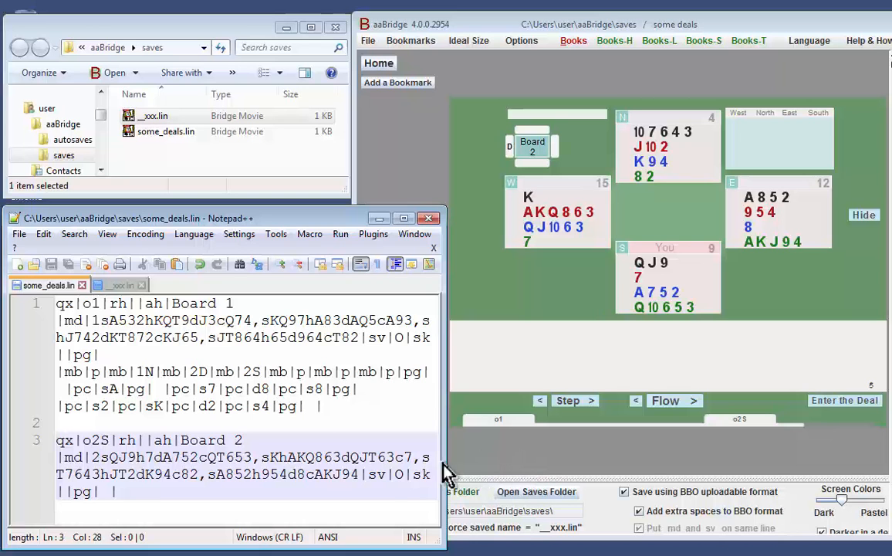
Set the Board 2 deal's sv vulnerability value to n, correct its label to o2 and save the file.
{"action": "left_click", "coordinate": [398, 472]}
{"action": "left_click_drag", "start_coordinate": [398, 469], "coordinate": [403, 468]}
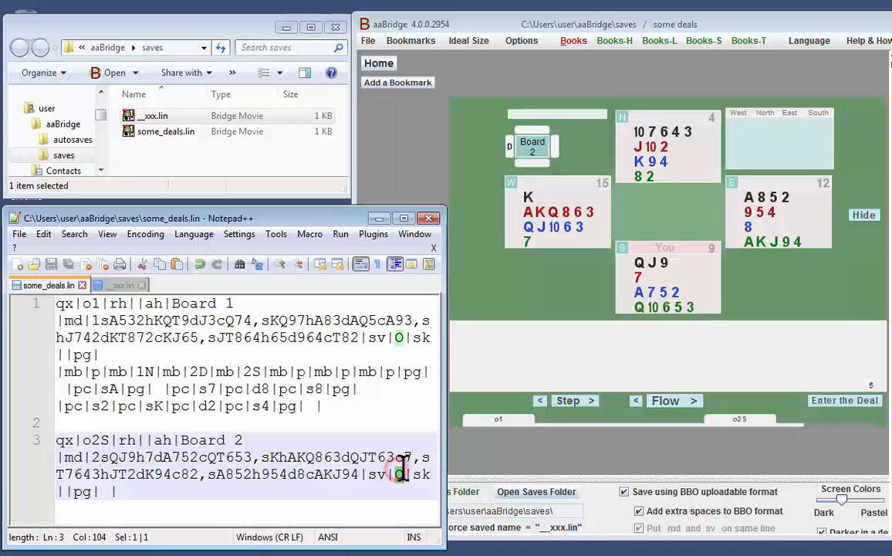
{"action": "type", "text": "n"}
{"action": "key", "text": "ctrl+s"}
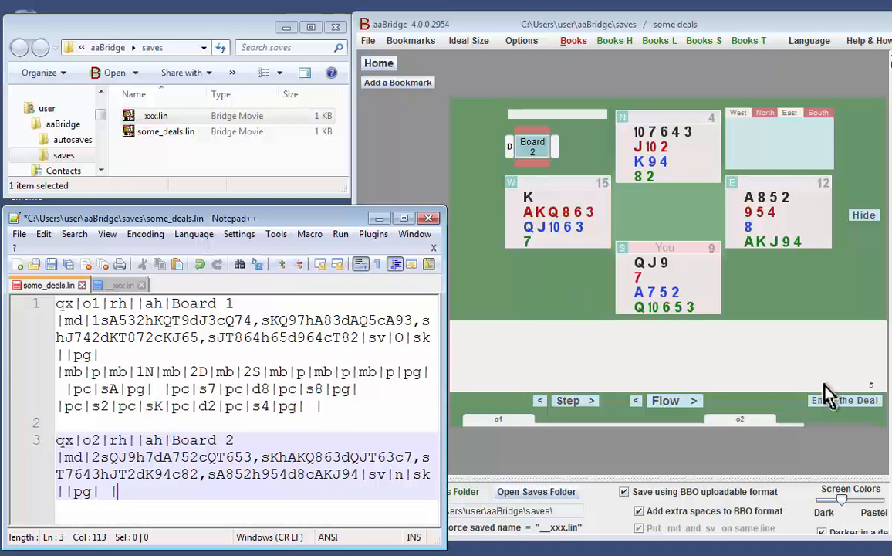
Enter the Board 2 deal in aaBridge, start editing its hands and set dealer East with North-South vulnerable.
{"action": "left_click", "coordinate": [830, 404]}
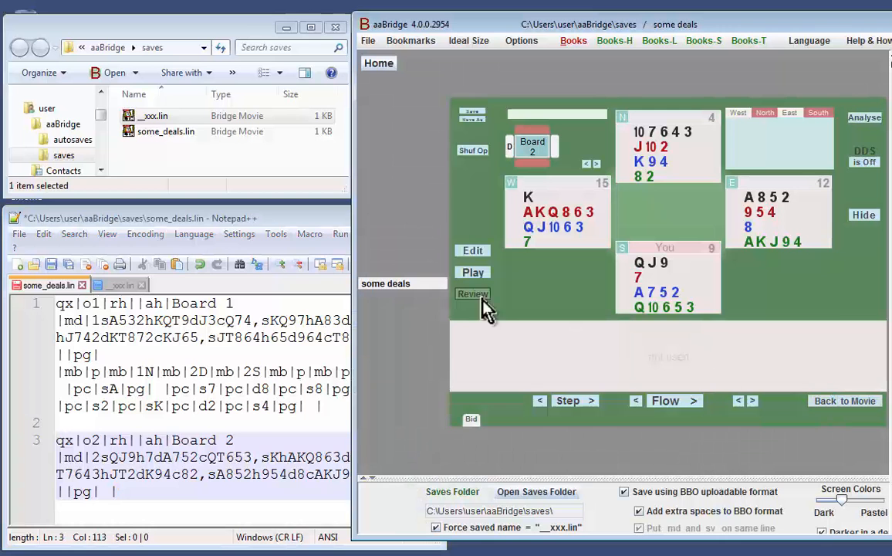
{"action": "left_click", "coordinate": [468, 252]}
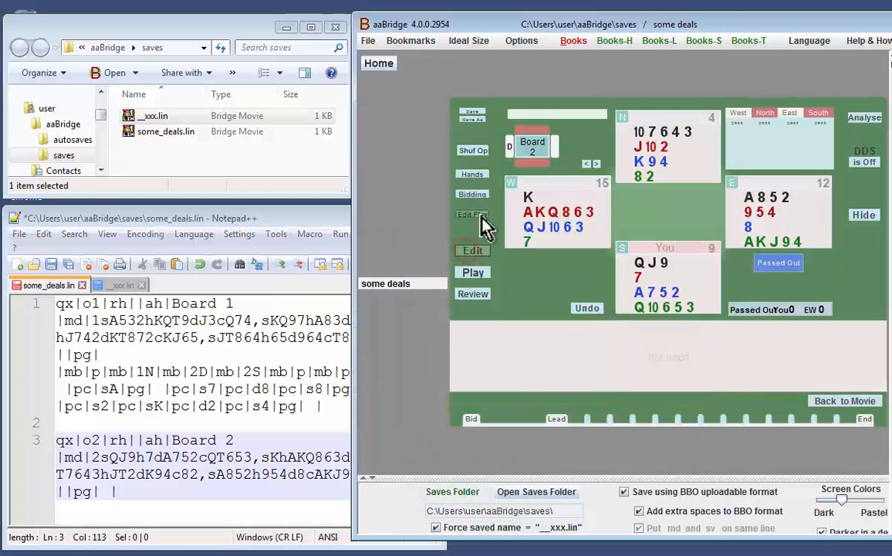
{"action": "left_click", "coordinate": [474, 176]}
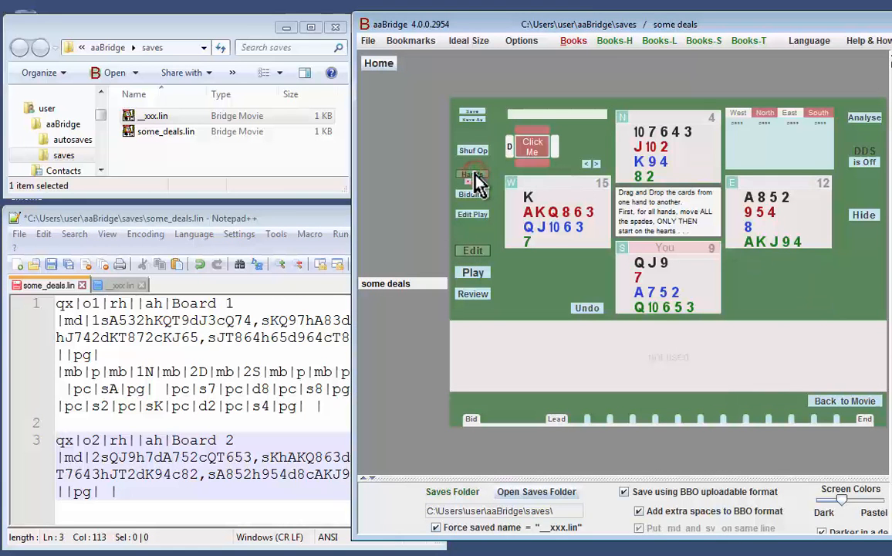
{"action": "left_click", "coordinate": [533, 147]}
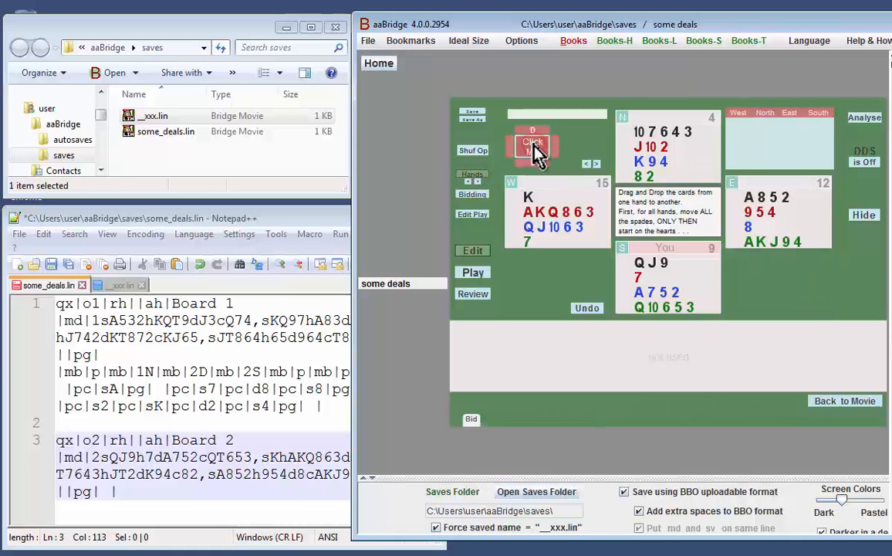
{"action": "left_click", "coordinate": [533, 147]}
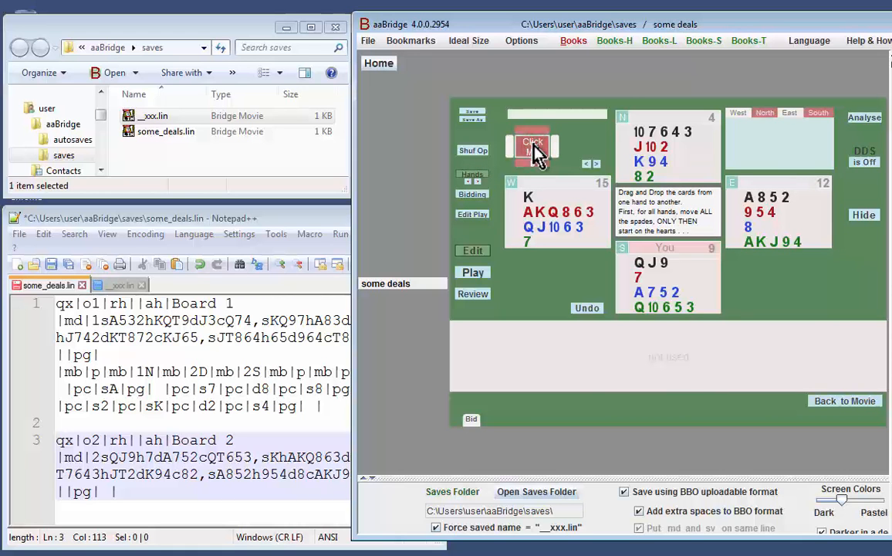
{"action": "left_click", "coordinate": [533, 147]}
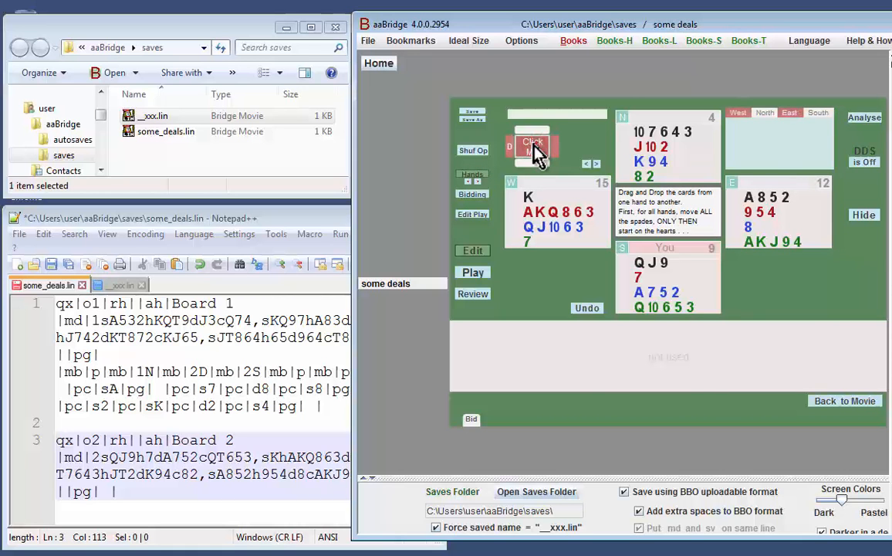
{"action": "left_click", "coordinate": [534, 147]}
{"action": "left_click", "coordinate": [535, 148]}
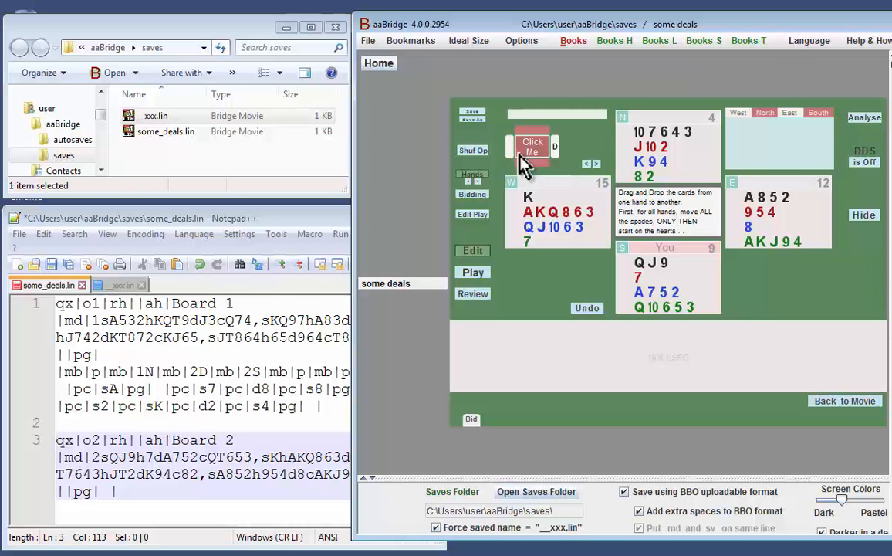
Rotate all four hands three places clockwise together with the dealer and vulnerability.
{"action": "left_click", "coordinate": [477, 182]}
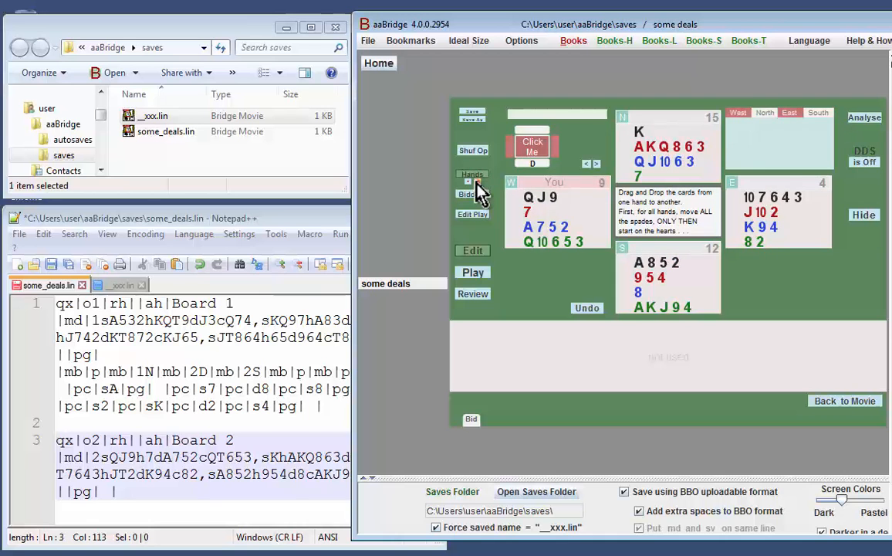
{"action": "left_click", "coordinate": [477, 184]}
{"action": "left_click", "coordinate": [477, 183]}
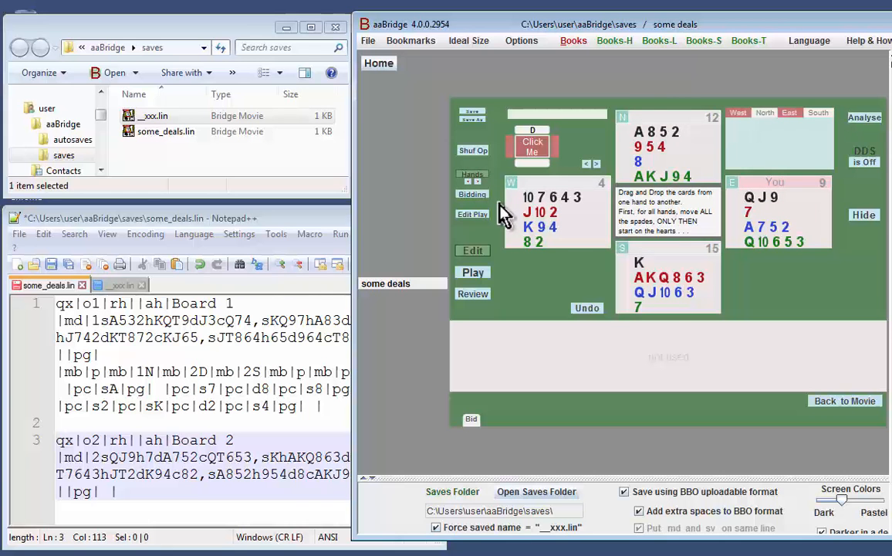
Move ♥K ♥8 South to East, ♣5 ♣3 East to South, ♠10 ♣2 West to North, ♣K ♣4 North to West, and save the deal.
{"action": "left_click_drag", "start_coordinate": [651, 277], "coordinate": [791, 212]}
{"action": "left_click_drag", "start_coordinate": [526, 197], "coordinate": [522, 232]}
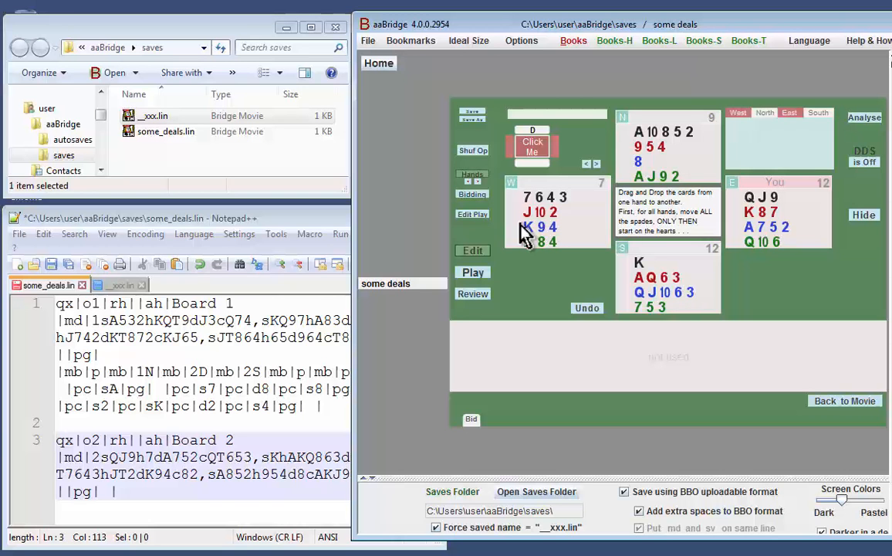
{"action": "left_click", "coordinate": [469, 112]}
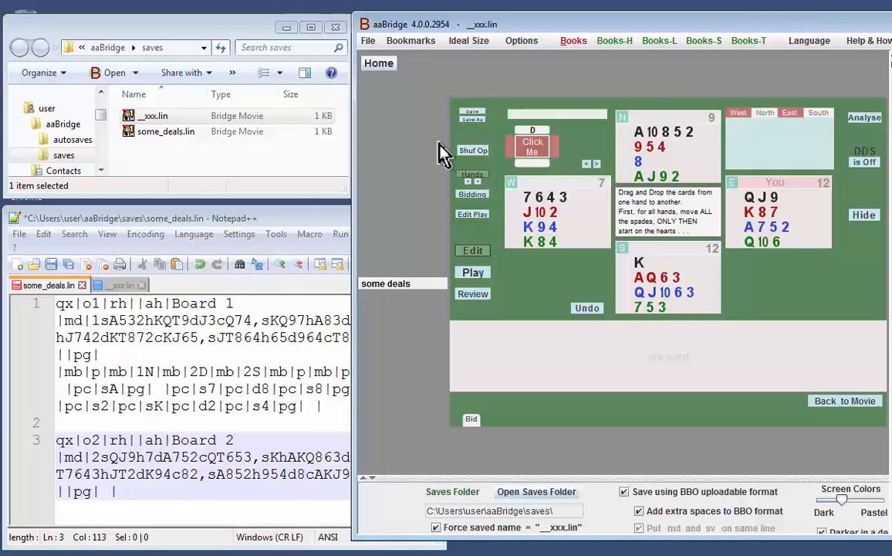
Reload __xxx.lin in Notepad++, copy its deal over the one on line 3 of some_deals.lin and save the file.
{"action": "left_click", "coordinate": [322, 215]}
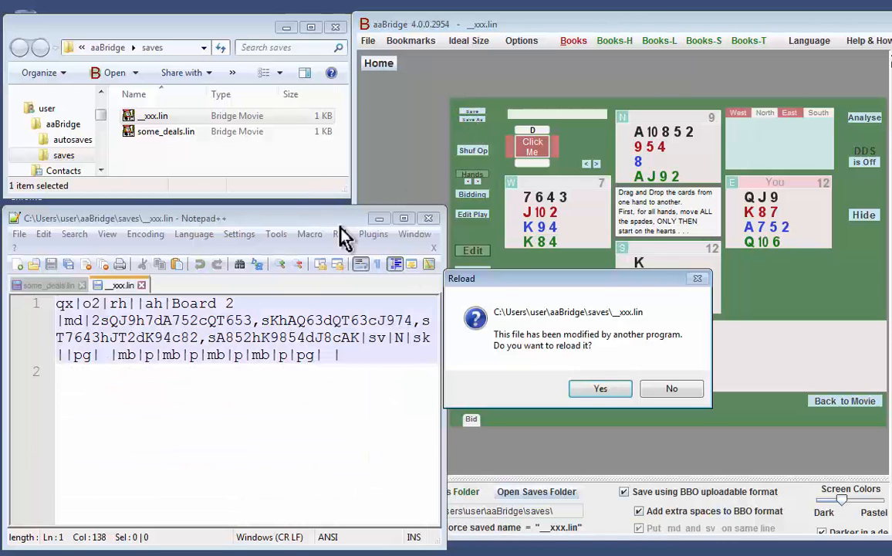
{"action": "left_click", "coordinate": [595, 389]}
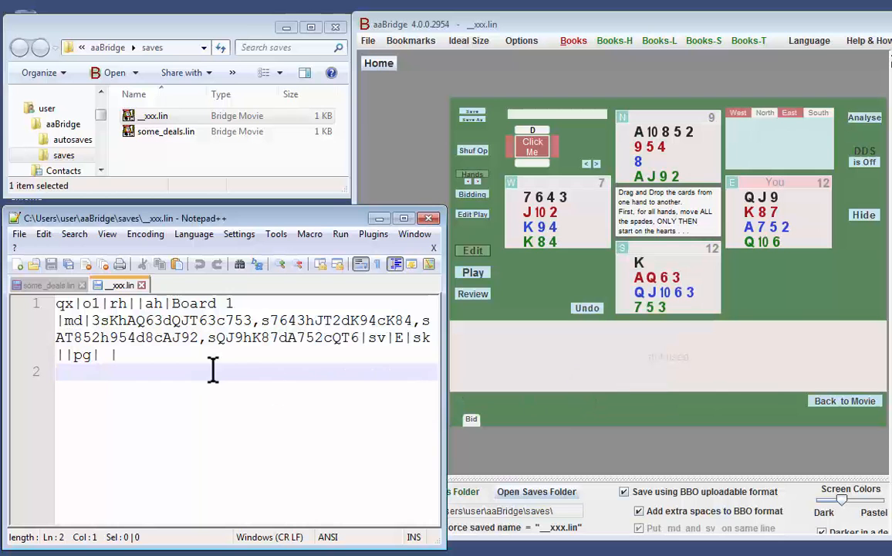
{"action": "triple_click", "coordinate": [158, 357]}
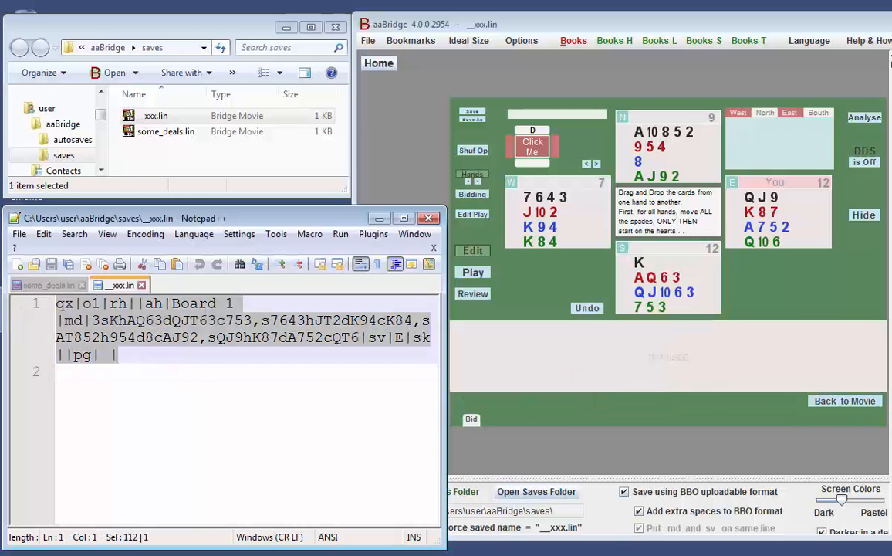
{"action": "left_click", "coordinate": [26, 285]}
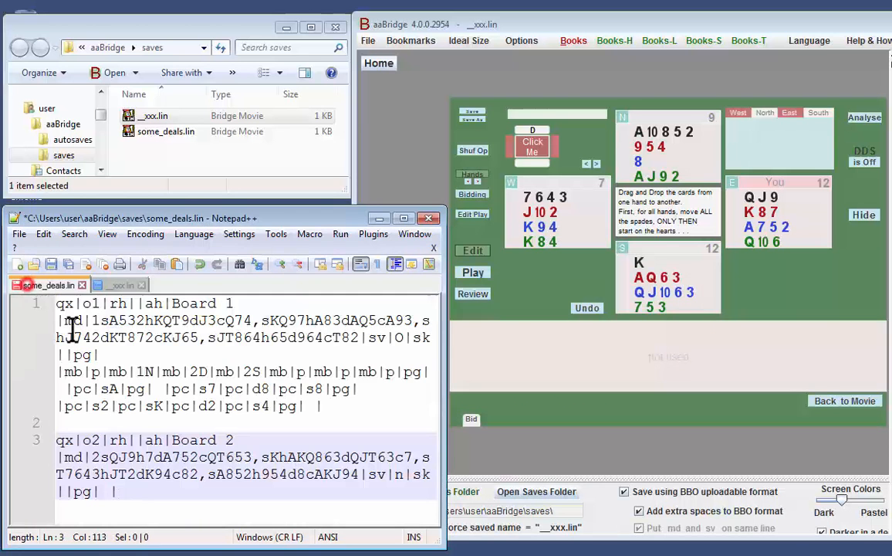
{"action": "type", "text": "qx|o1|rh||ah|Board 1 |md|3sKhAQ63dQJT63c753,s7643hJT2dK94cK84,sAT852h954d8cAJ92,sQJ9hK87dA752cQT6|sv|E|sk||pg| |"}
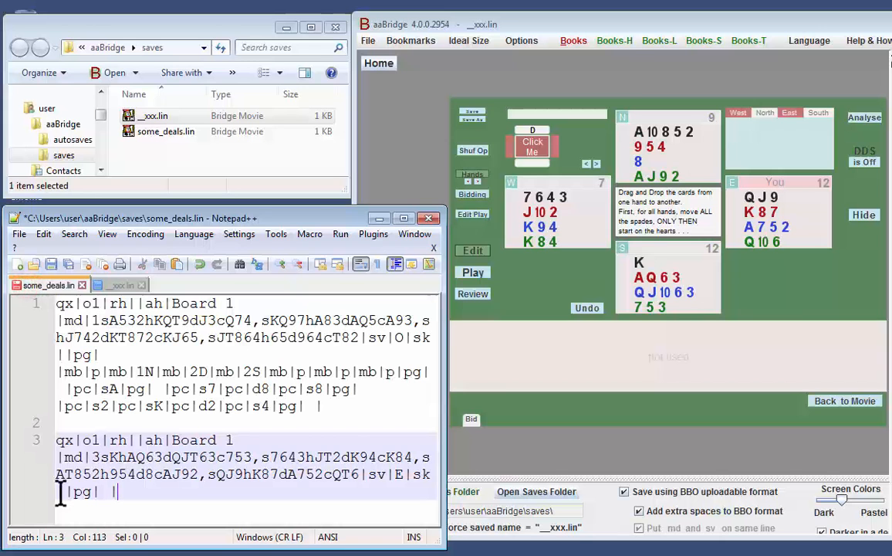
{"action": "left_click", "coordinate": [19, 233]}
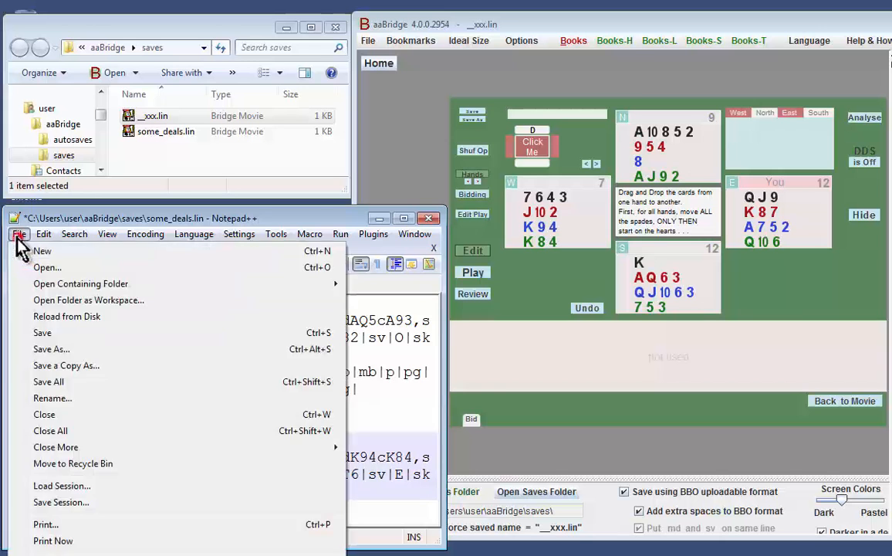
{"action": "left_click", "coordinate": [48, 332]}
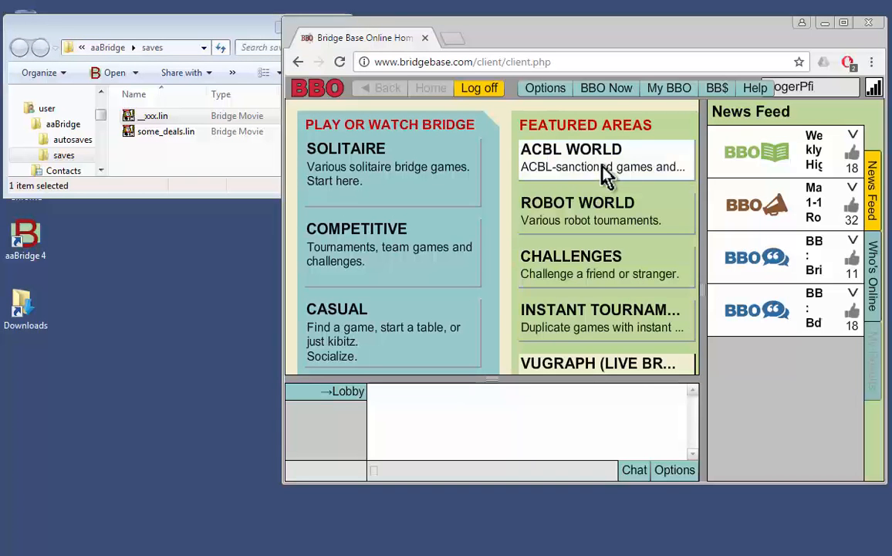
In Bridge Base Online, start a LIN file import and create a new hand folder titled some_deals.
{"action": "left_click", "coordinate": [662, 99]}
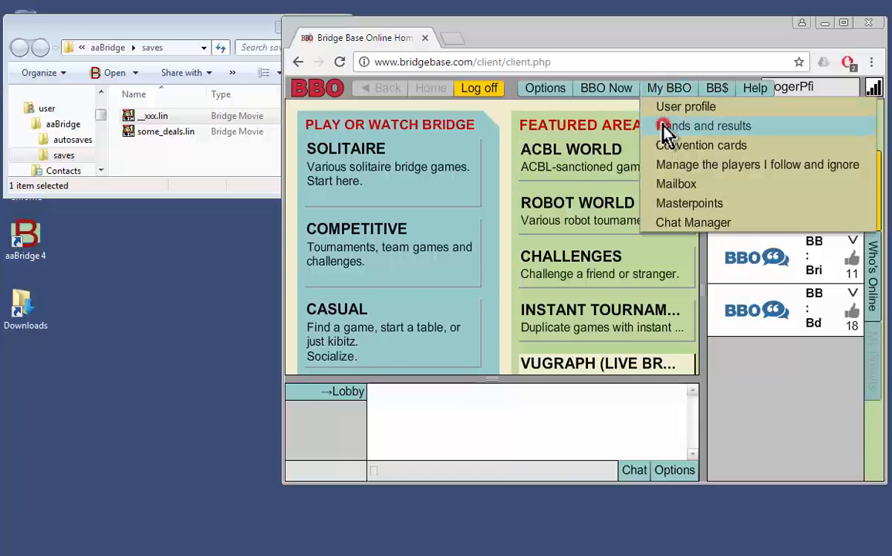
{"action": "left_click", "coordinate": [666, 130]}
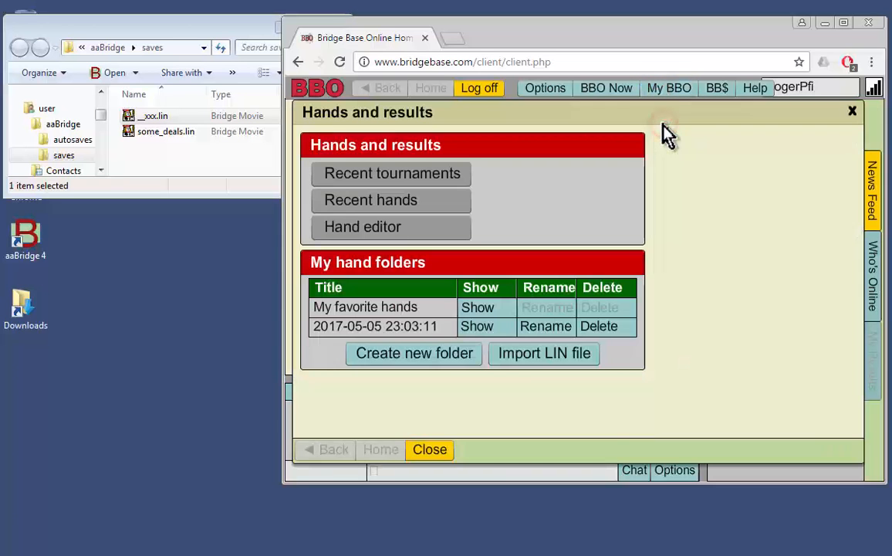
{"action": "left_click", "coordinate": [524, 355]}
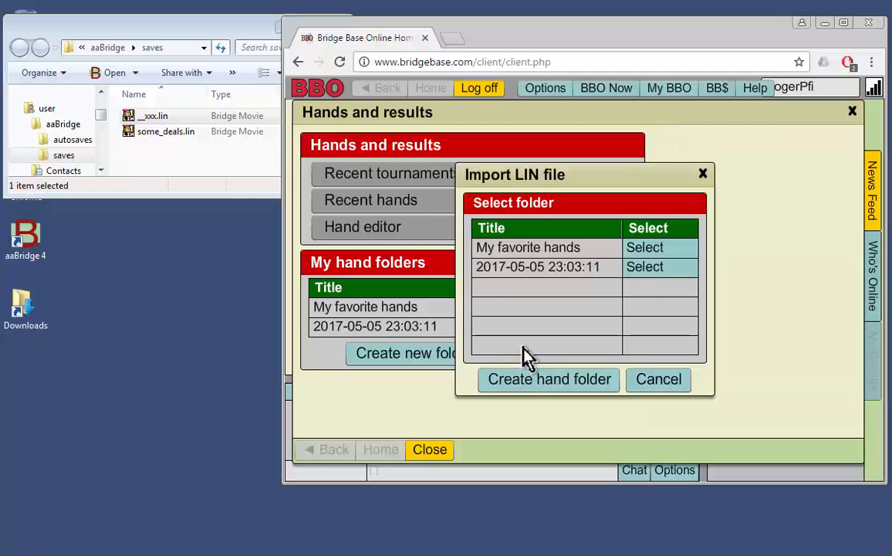
{"action": "left_click", "coordinate": [563, 386]}
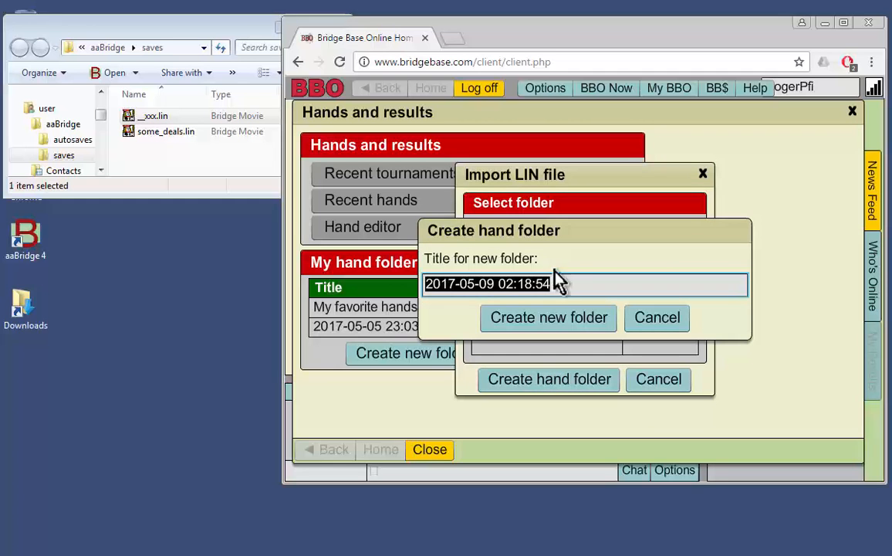
{"action": "left_click_drag", "start_coordinate": [560, 283], "coordinate": [396, 284]}
{"action": "type", "text": "s"}
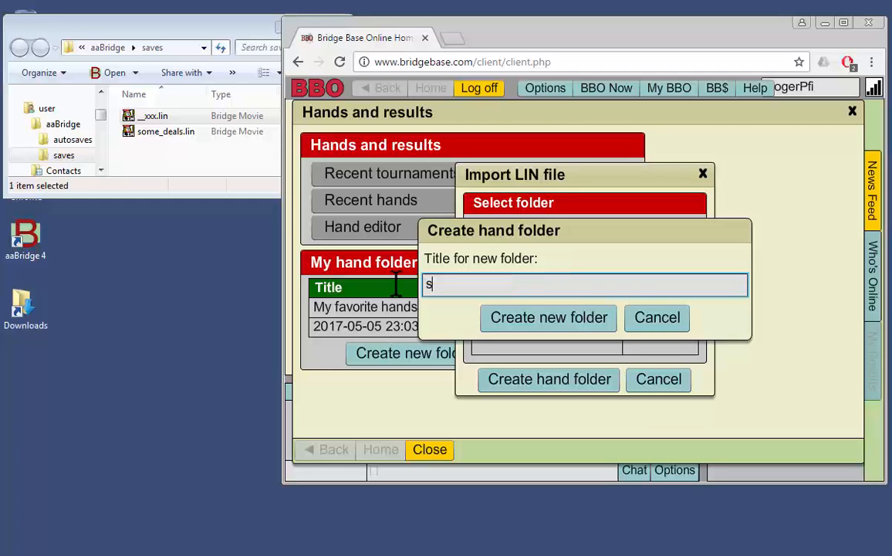
{"action": "type", "text": "ome_deals"}
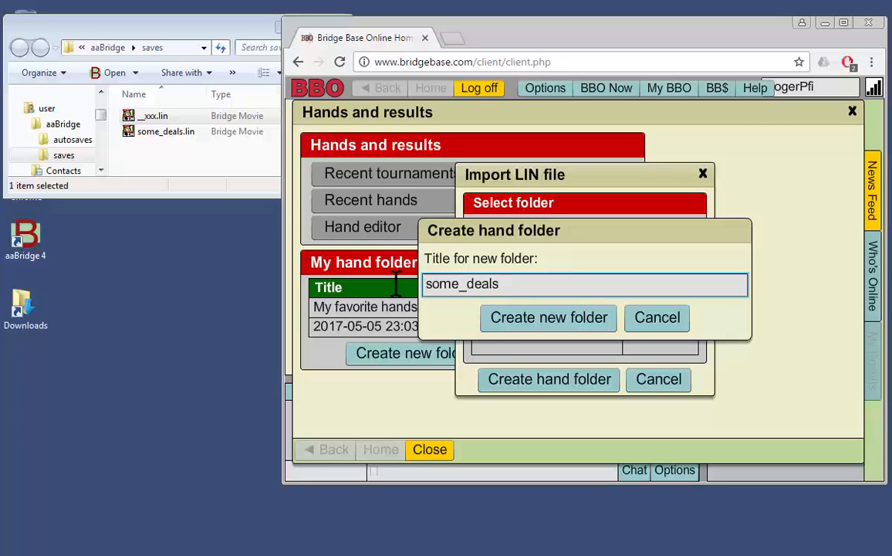
{"action": "left_click", "coordinate": [495, 325]}
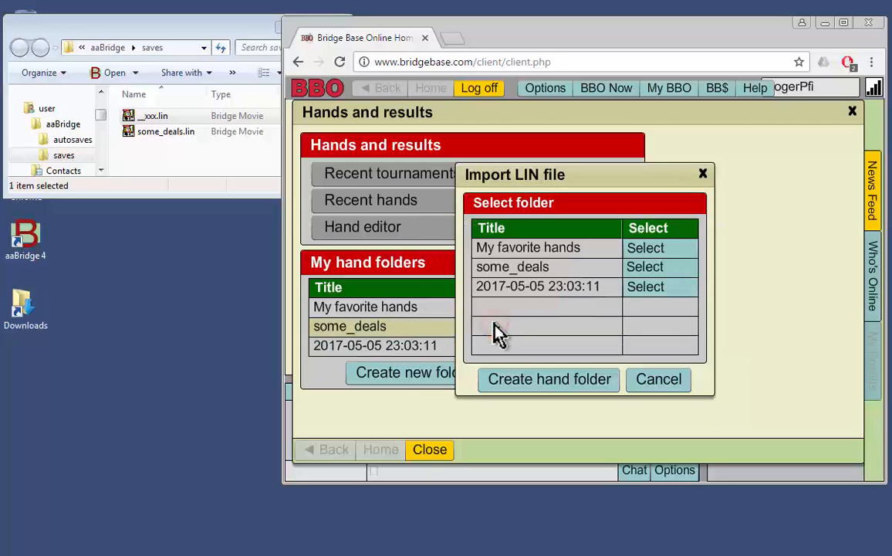
Import some_deals.lin from the saves folder into the some_deals hand folder and close the uploader.
{"action": "left_click", "coordinate": [651, 268]}
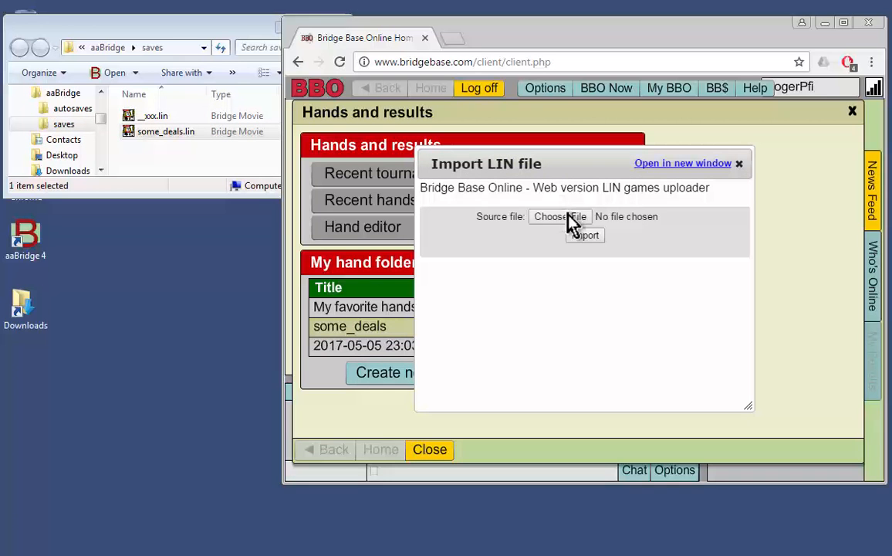
{"action": "left_click_drag", "start_coordinate": [153, 133], "coordinate": [561, 227]}
{"action": "left_click", "coordinate": [590, 240]}
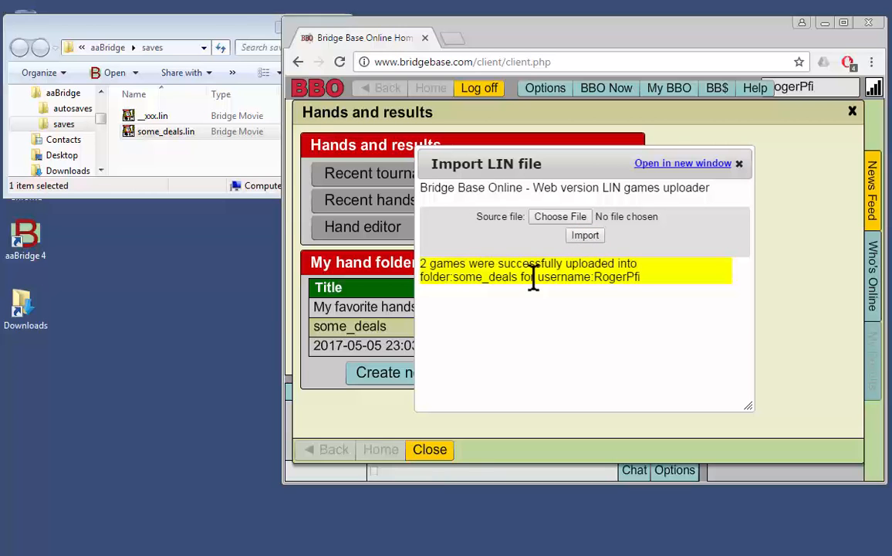
{"action": "left_click", "coordinate": [739, 163]}
Open the some_deals hand folder, step through the first deal's play and show the second deal.
{"action": "left_click", "coordinate": [478, 328]}
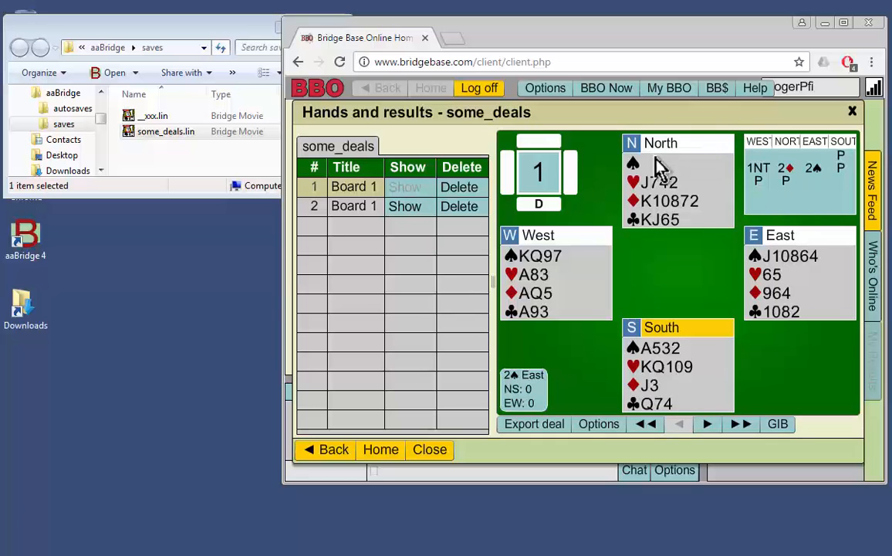
{"action": "left_click", "coordinate": [707, 426]}
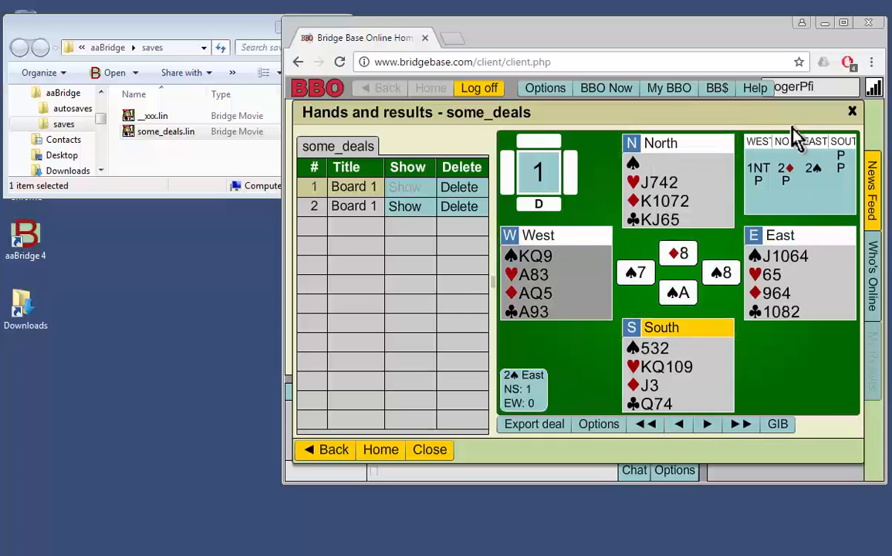
{"action": "left_click", "coordinate": [707, 426]}
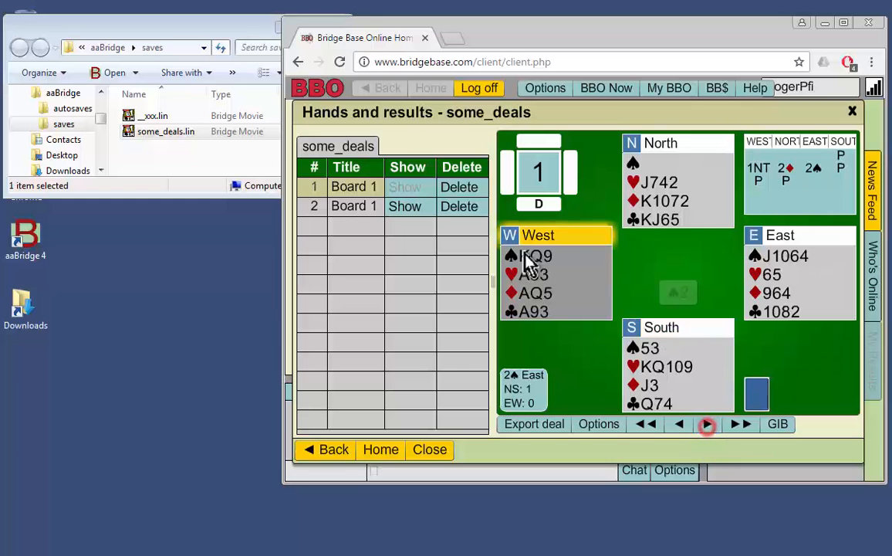
{"action": "left_click", "coordinate": [413, 207]}
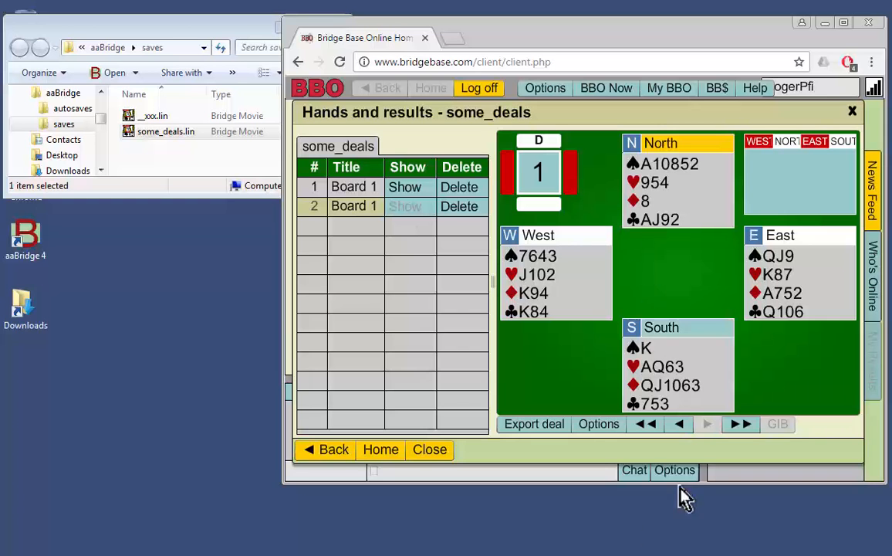
Switch back to Notepad++, reload __xxx.lin and bring up some_deals.lin.
{"action": "key", "text": "alt+Tab"}
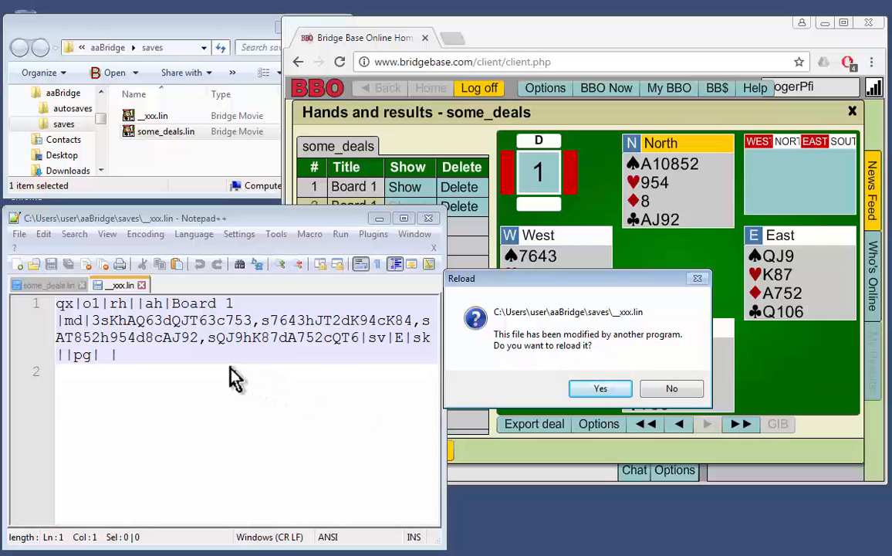
{"action": "left_click", "coordinate": [599, 386]}
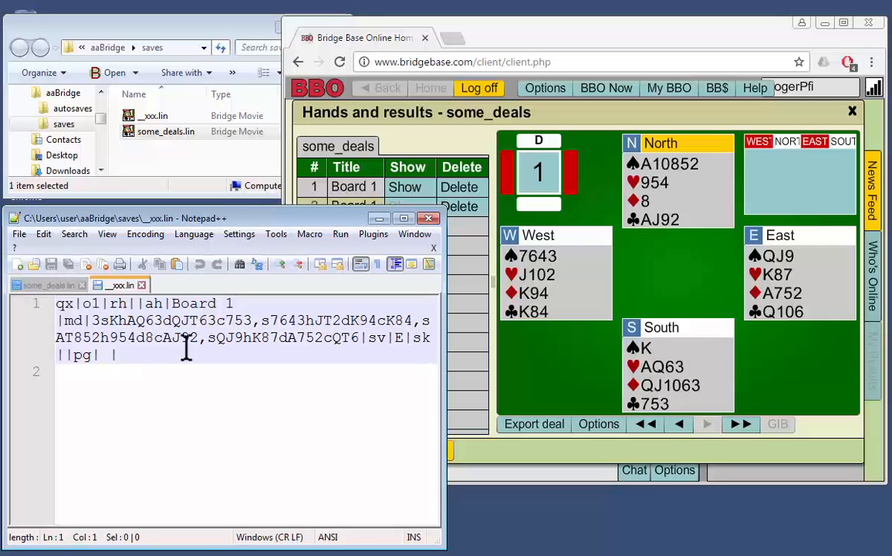
{"action": "left_click", "coordinate": [55, 286]}
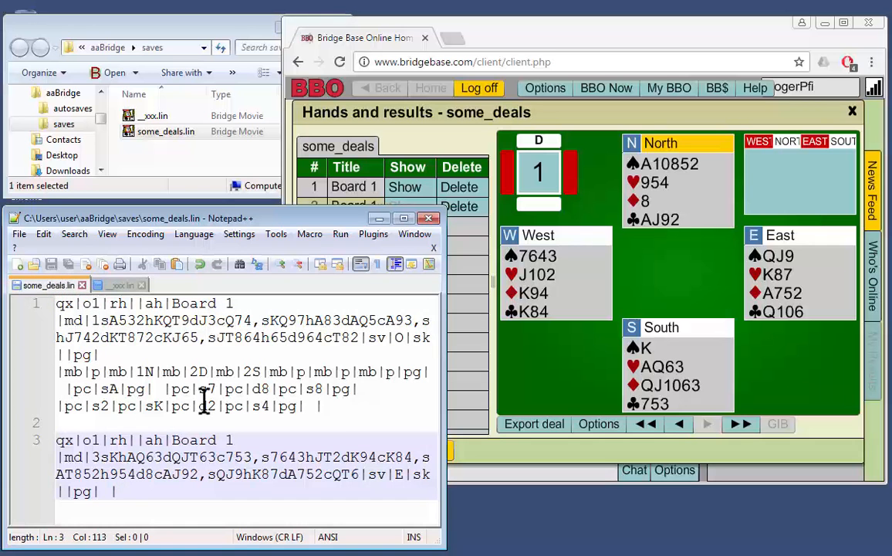